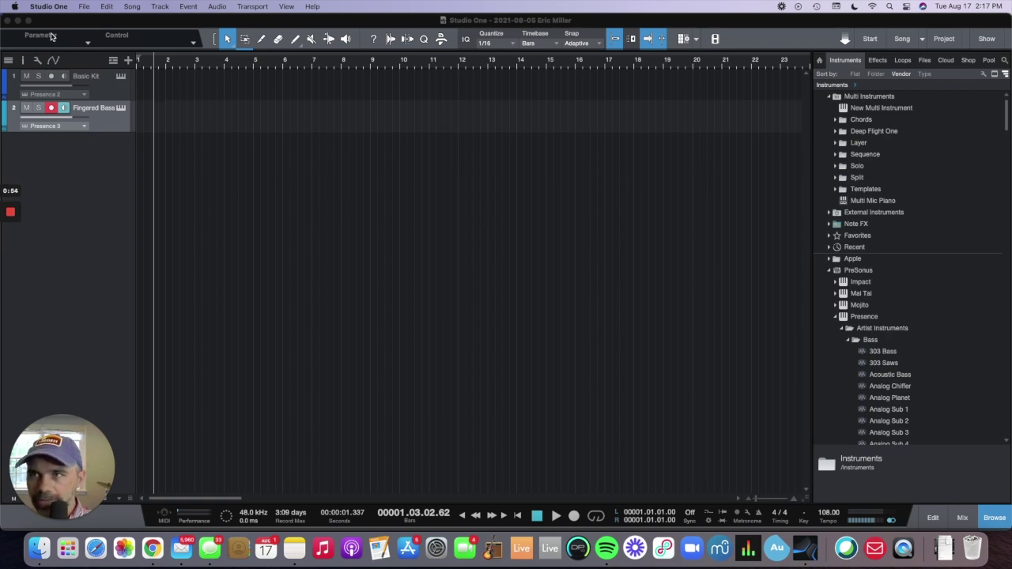
Review the MPKmini keyboard in the external devices preferences and close without changes
click(84, 6)
mouse_move(48, 7)
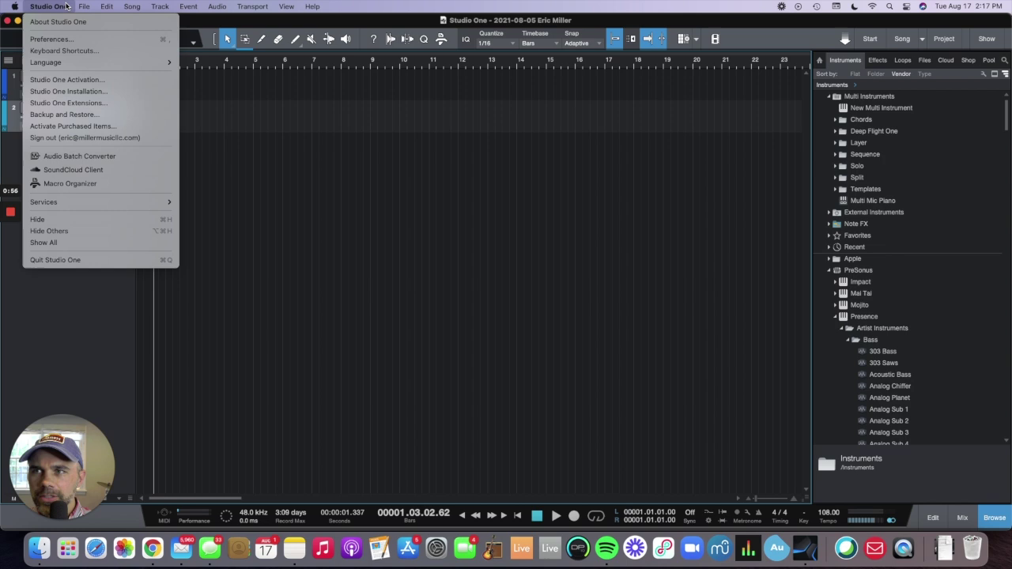
click(69, 37)
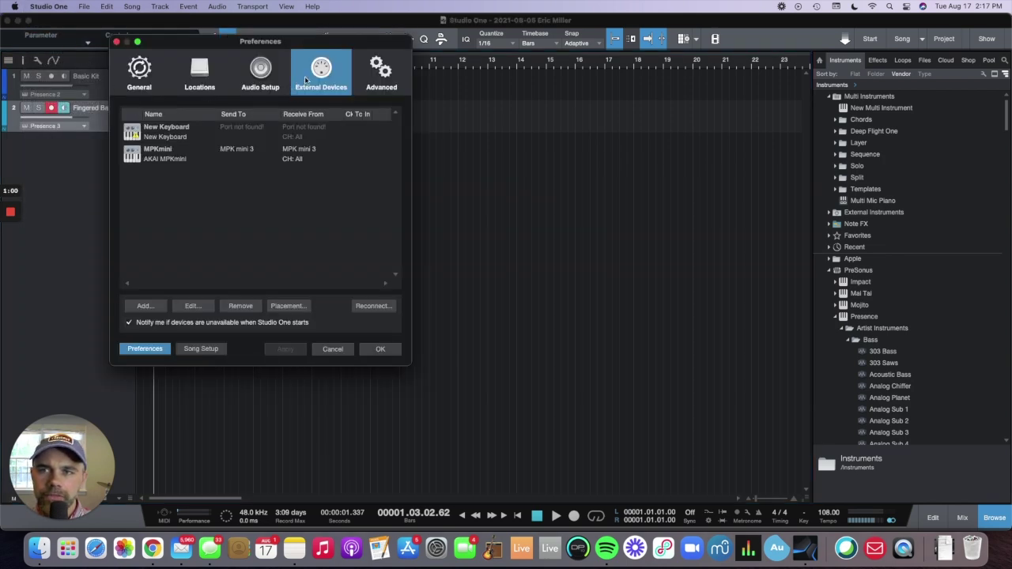
click(266, 159)
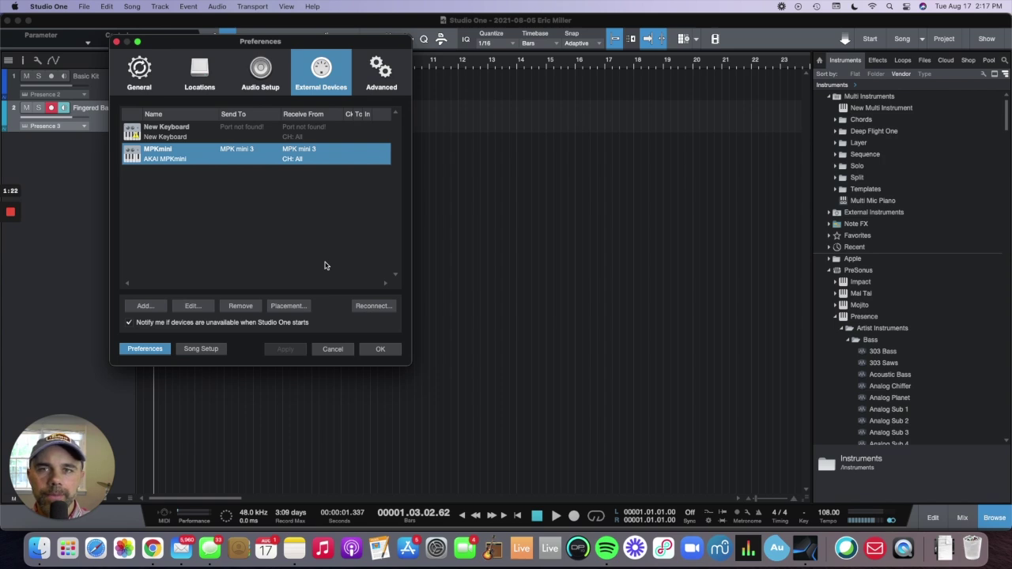
click(335, 348)
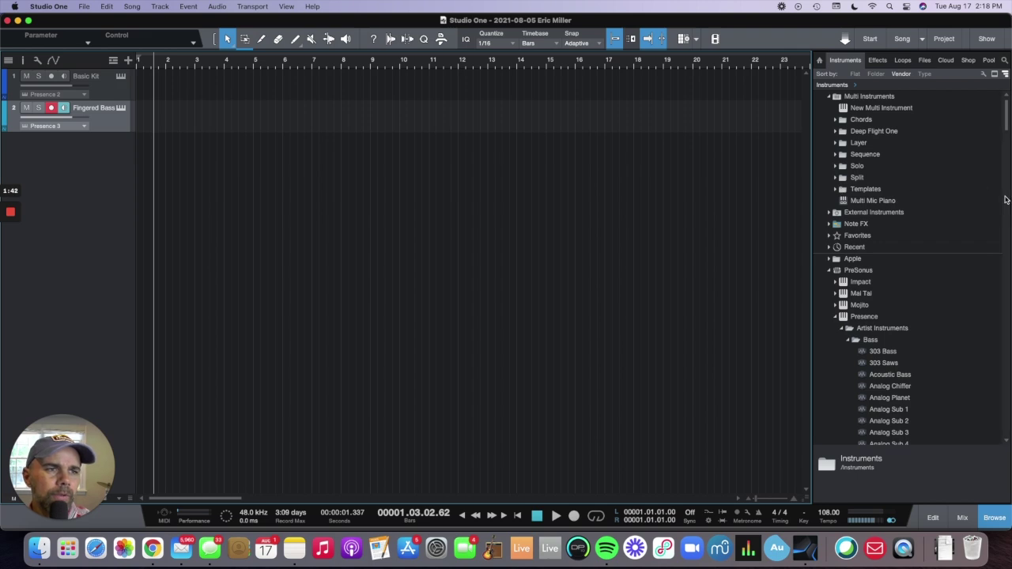
Collapse the Piano and Synth Session preset folders in the browser
scroll(1005, 199, down, 8)
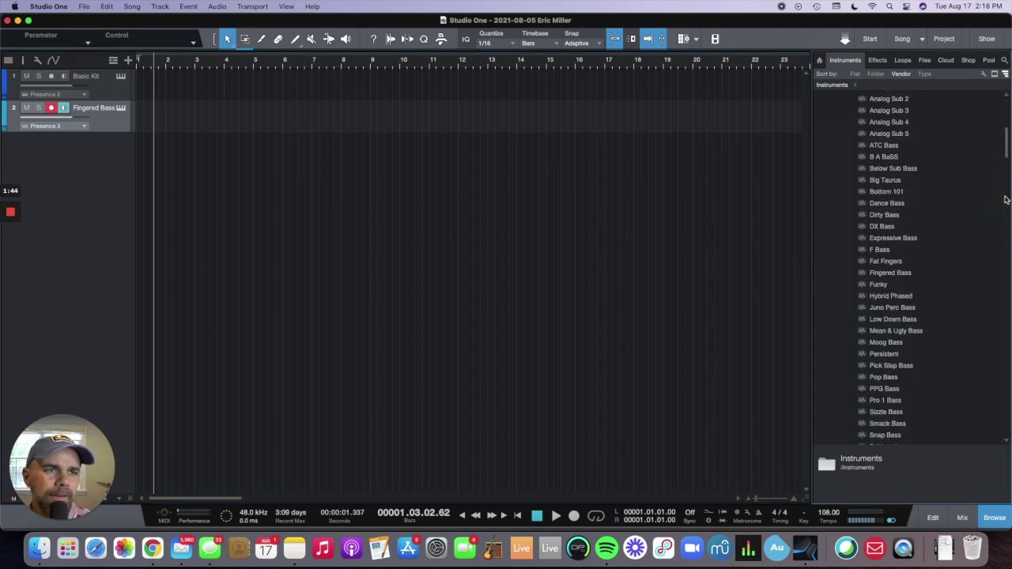
drag(1006, 154, 1008, 237)
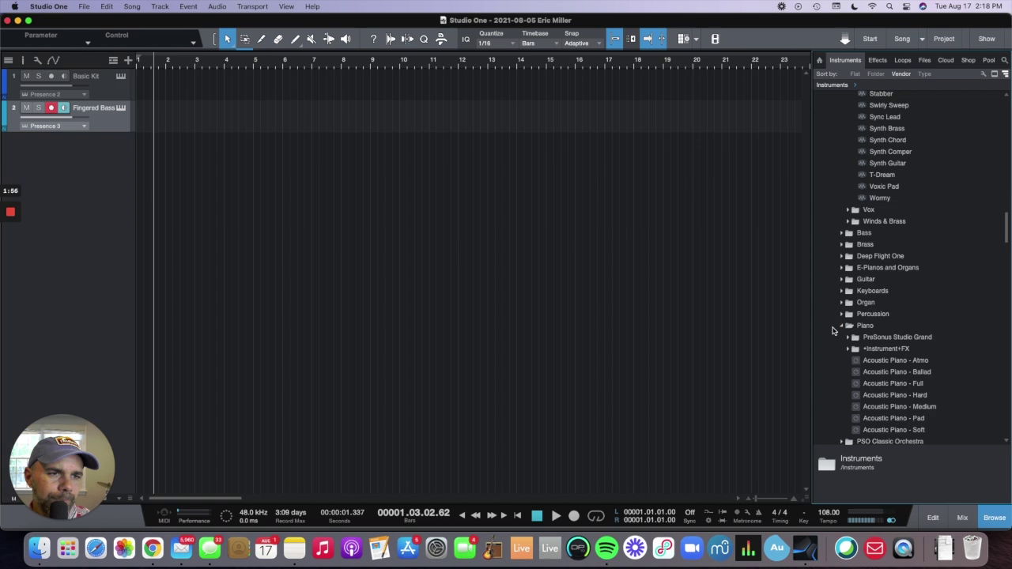
click(837, 327)
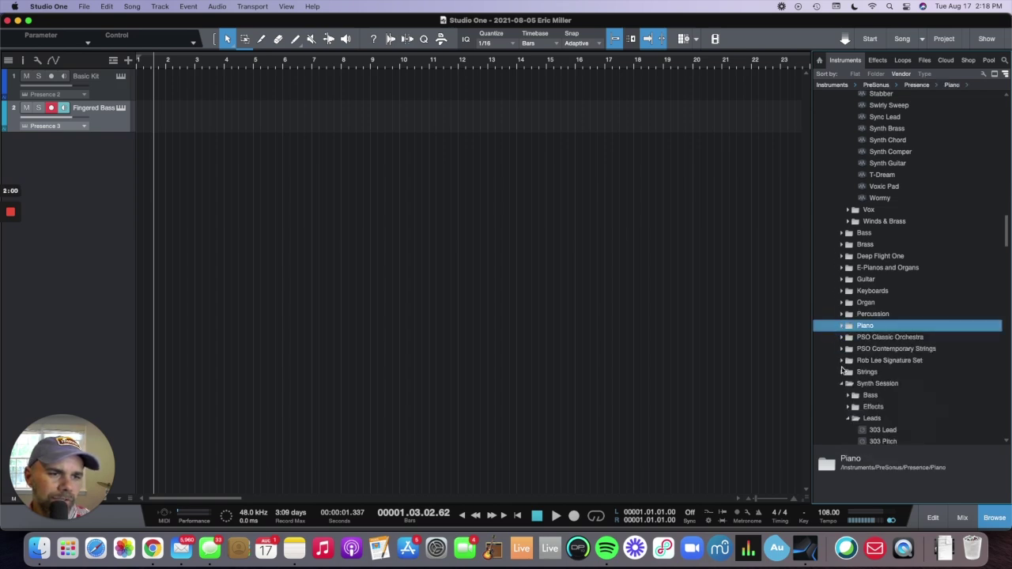
click(842, 386)
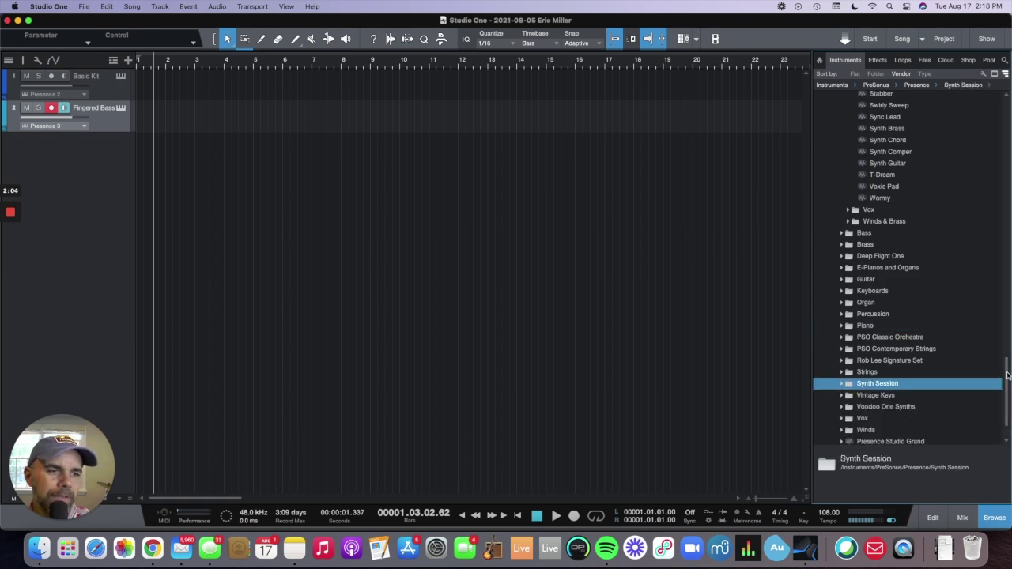
drag(1007, 375, 998, 113)
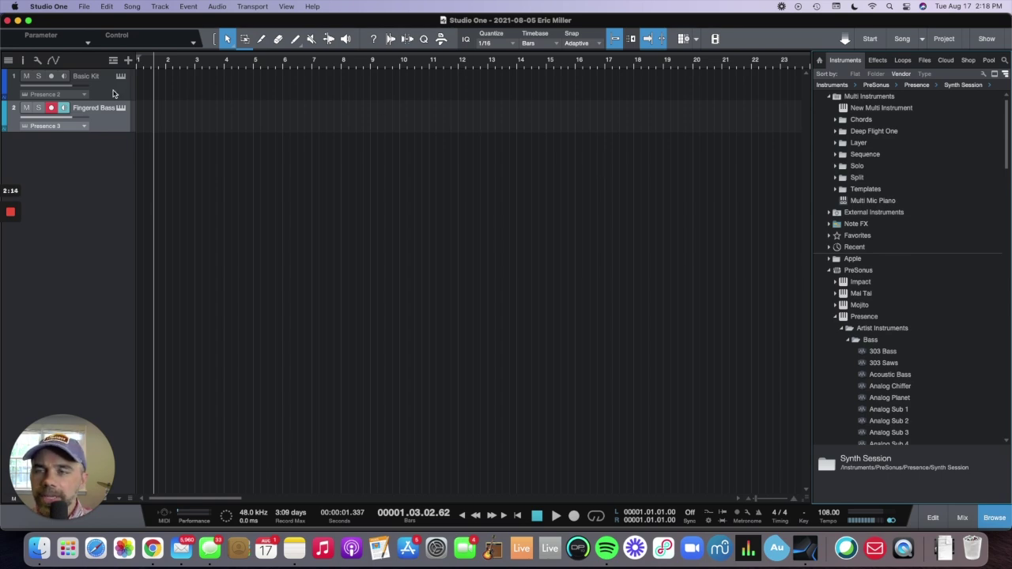
Select the Basic Kit track, create a one-bar event at bar 1, and open it in the drum editor
click(110, 83)
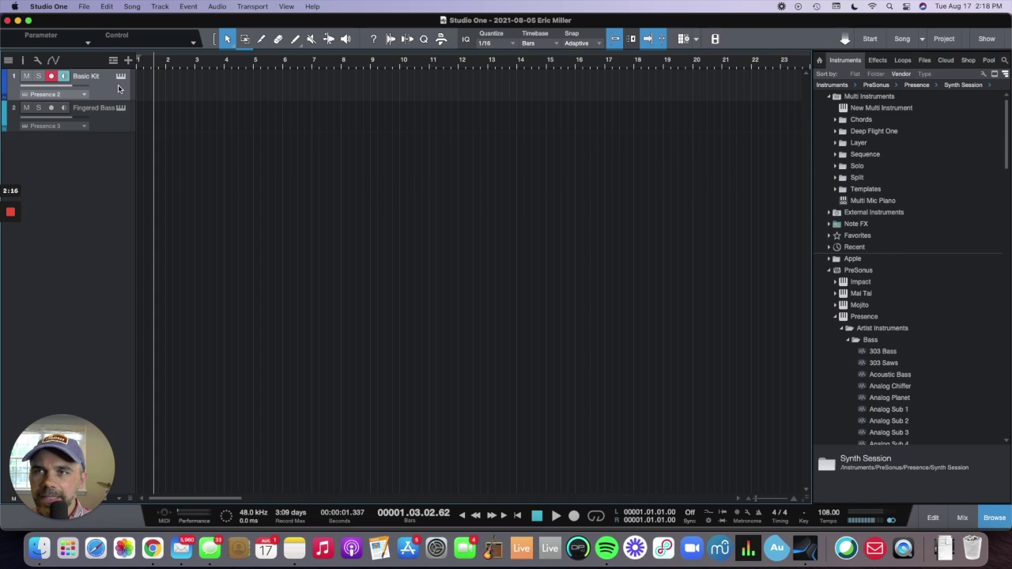
double_click(140, 85)
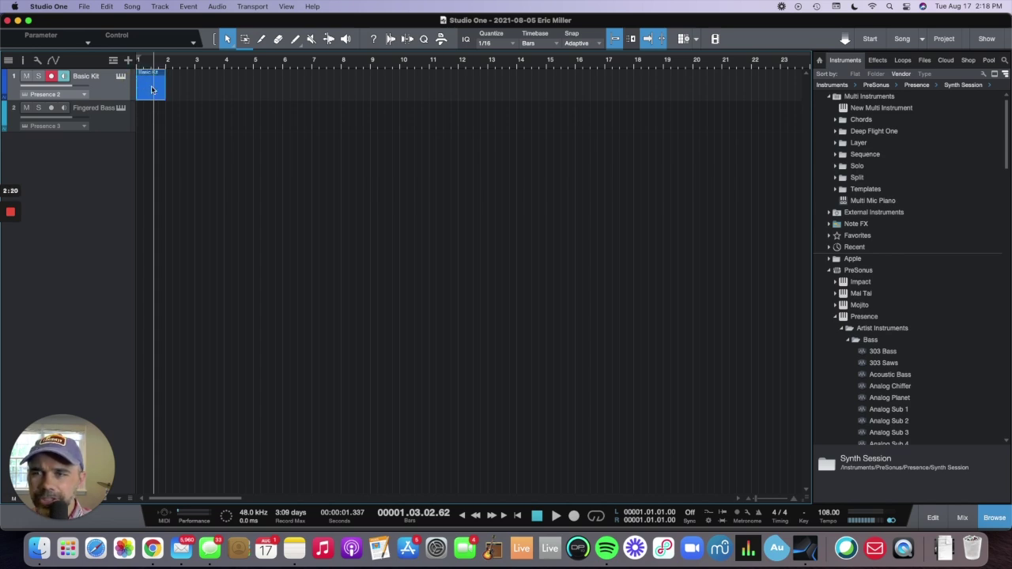
double_click(150, 89)
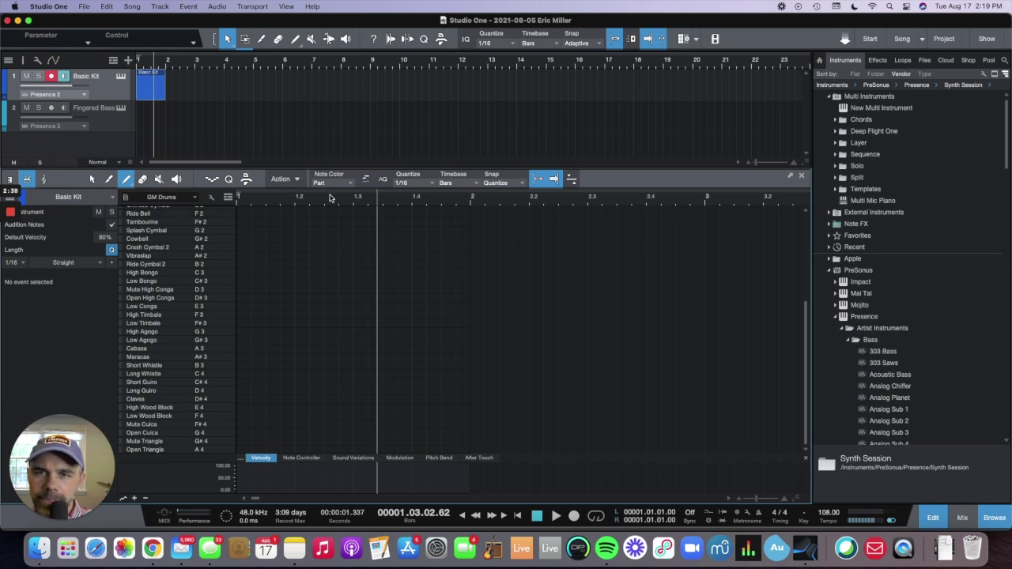
Set the editor grid to 1/8, try Piano and Score views, then return to Drum View
click(401, 184)
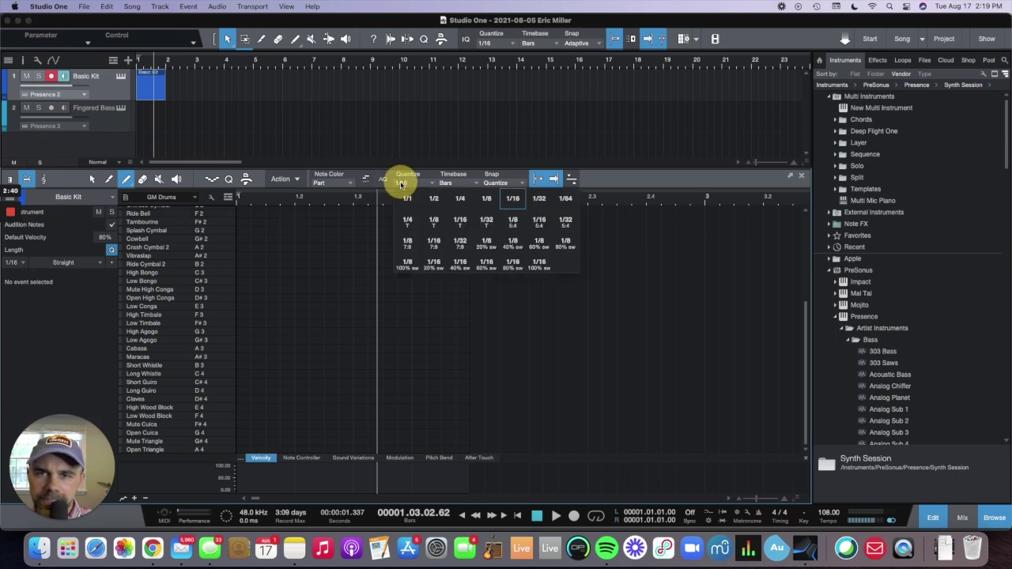
click(486, 199)
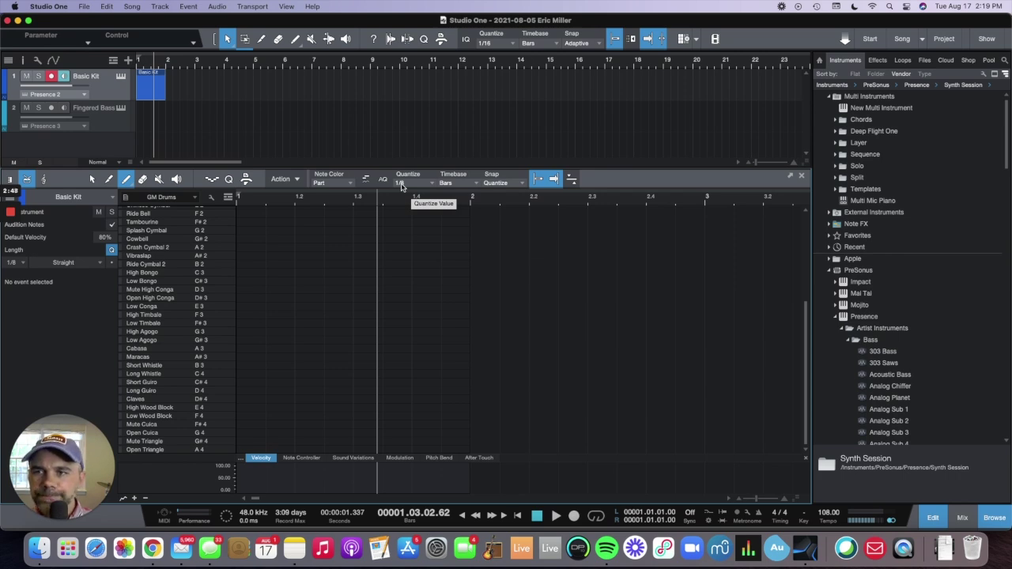
click(11, 176)
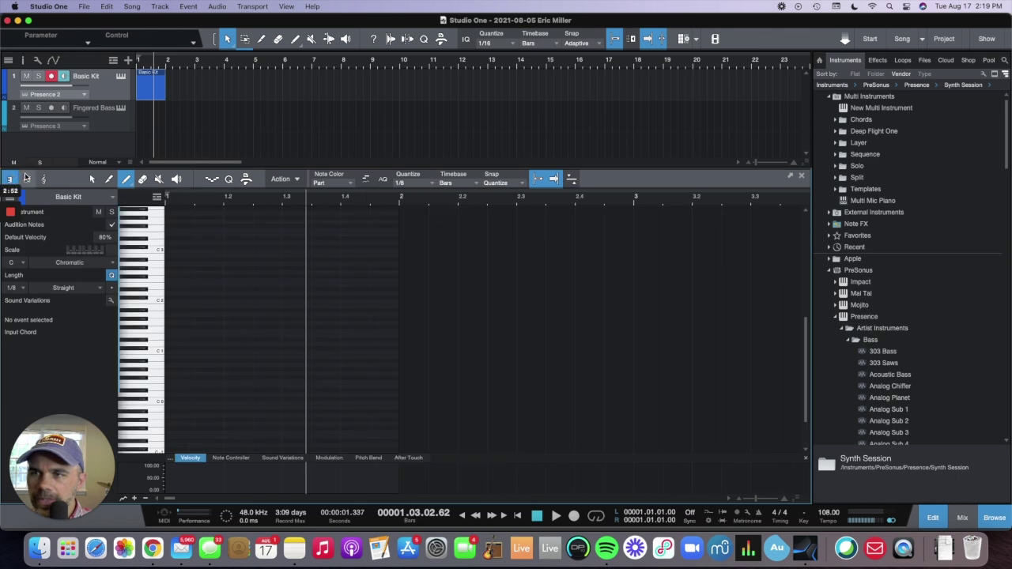
click(25, 177)
click(41, 179)
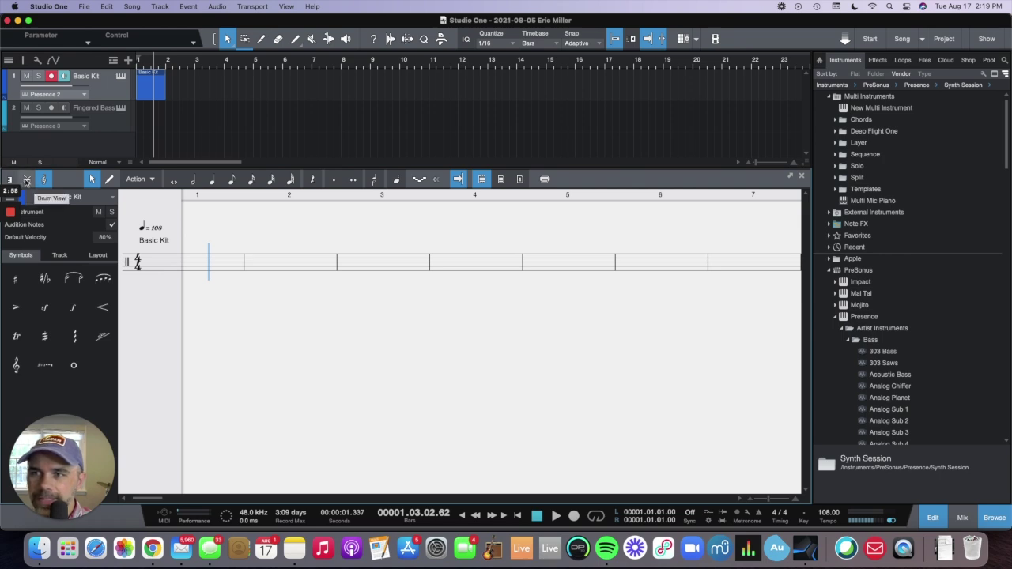
click(26, 180)
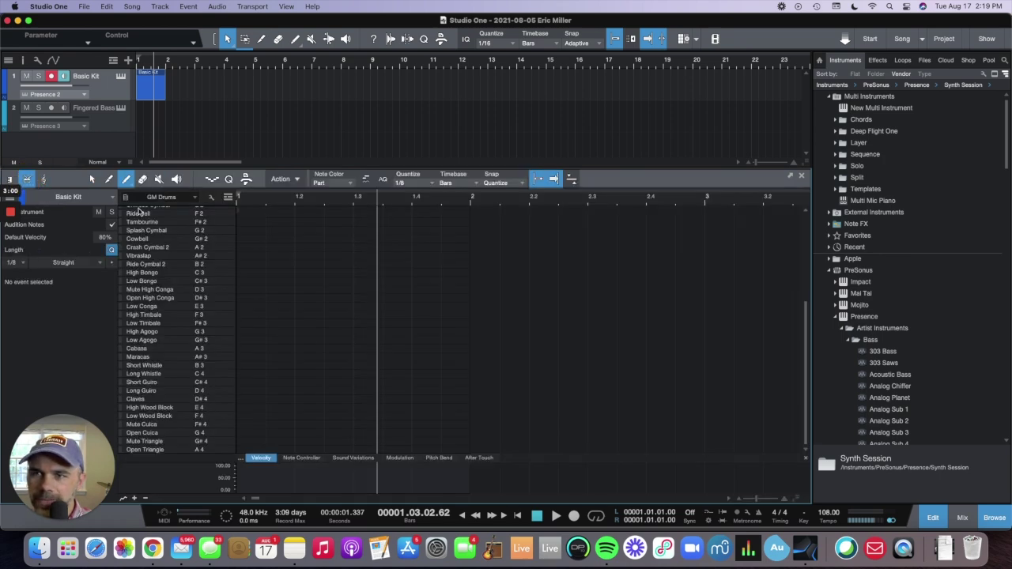
Keep the GM Drums map and scroll the drum list up to Acoustic Bass Drum
click(179, 197)
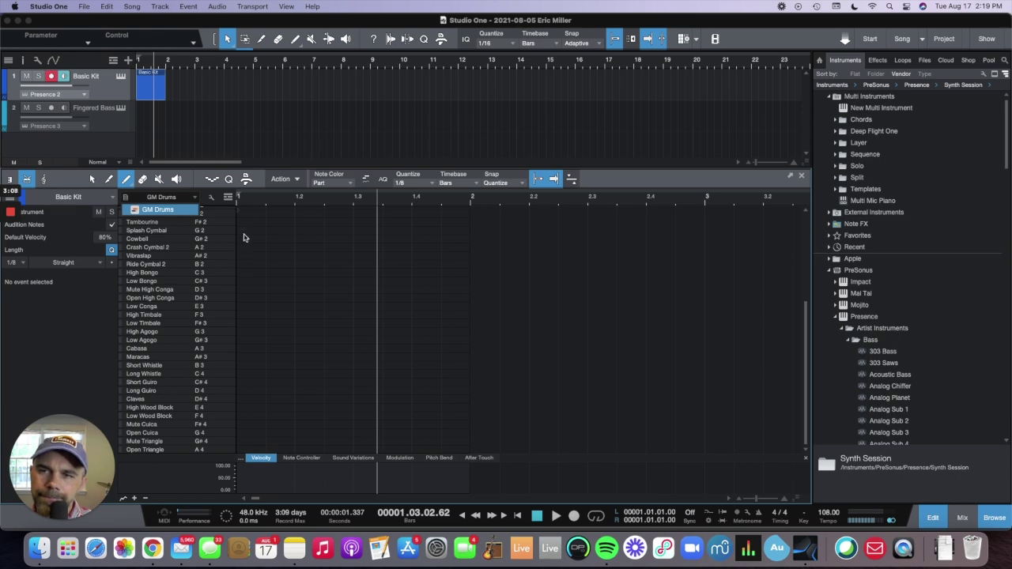
click(807, 293)
drag(808, 311, 796, 189)
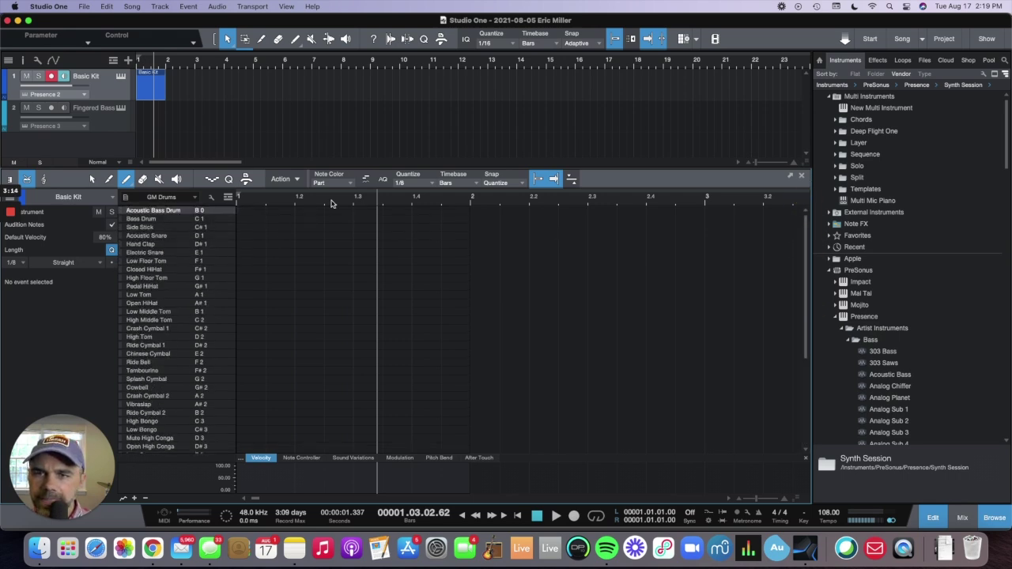
Paint kicks on beats 1 and 3, snares on 2 and 4, and eighth-note closed hi-hats, then play from the start
click(242, 220)
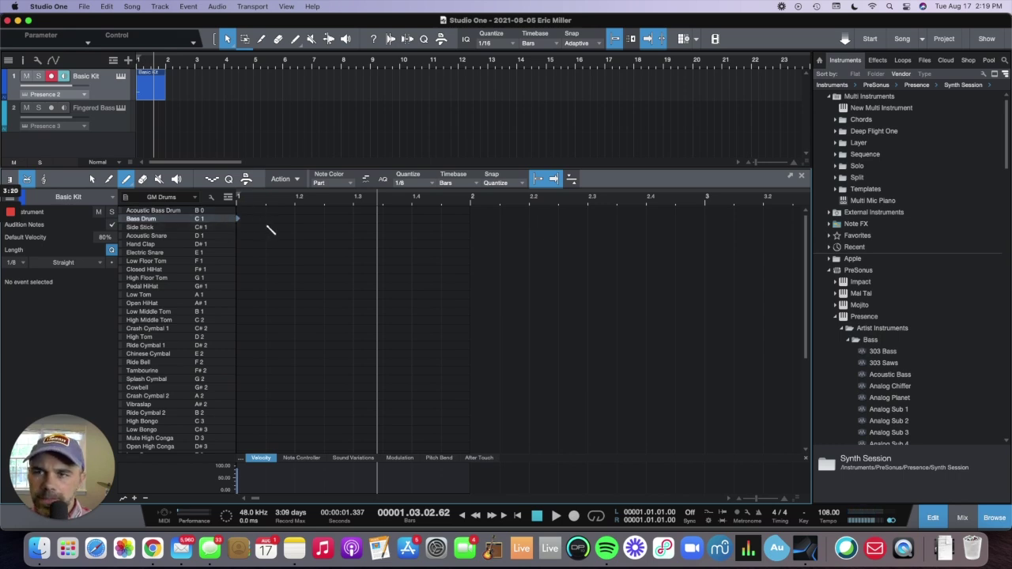
click(354, 218)
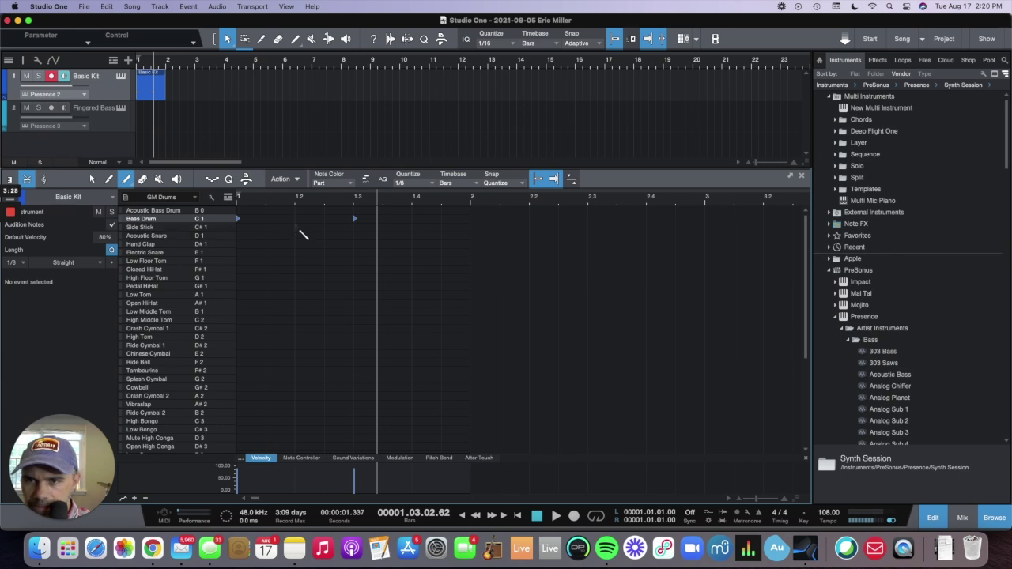
click(298, 234)
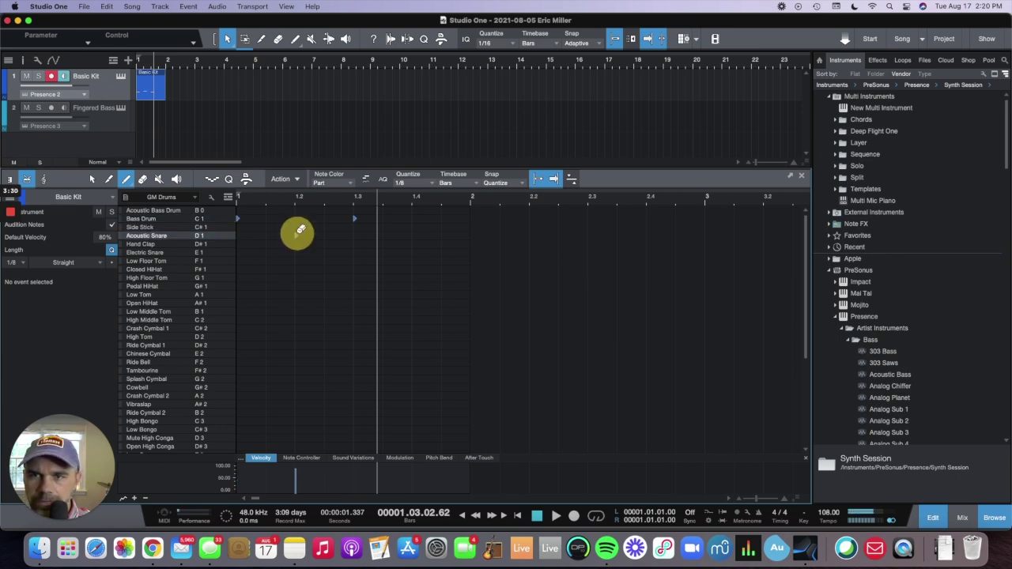
click(415, 235)
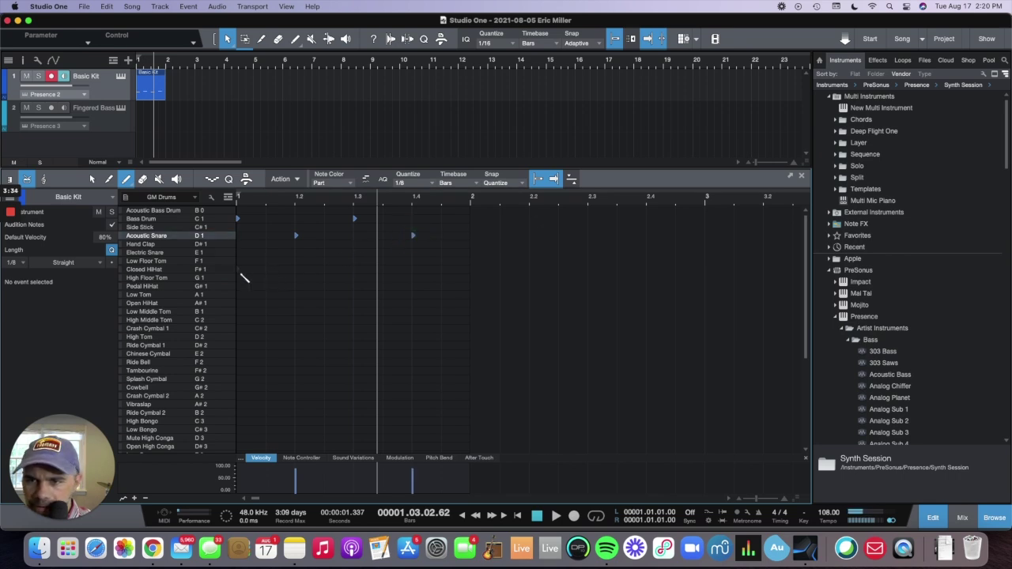
mouse_move(238, 270)
mouse_down()
mouse_move(474, 282)
mouse_move(507, 267)
mouse_up()
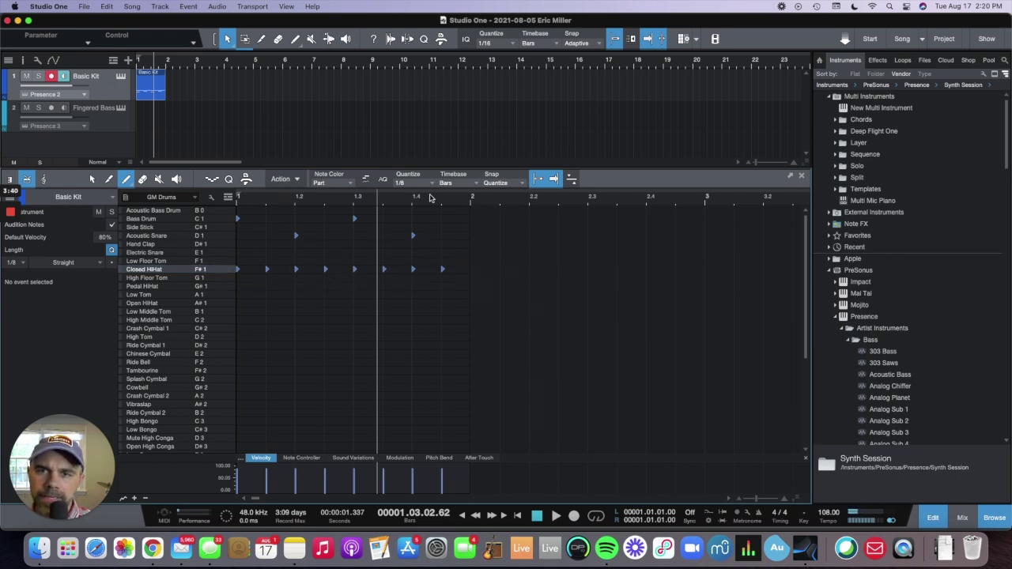
key(Return)
key(space)
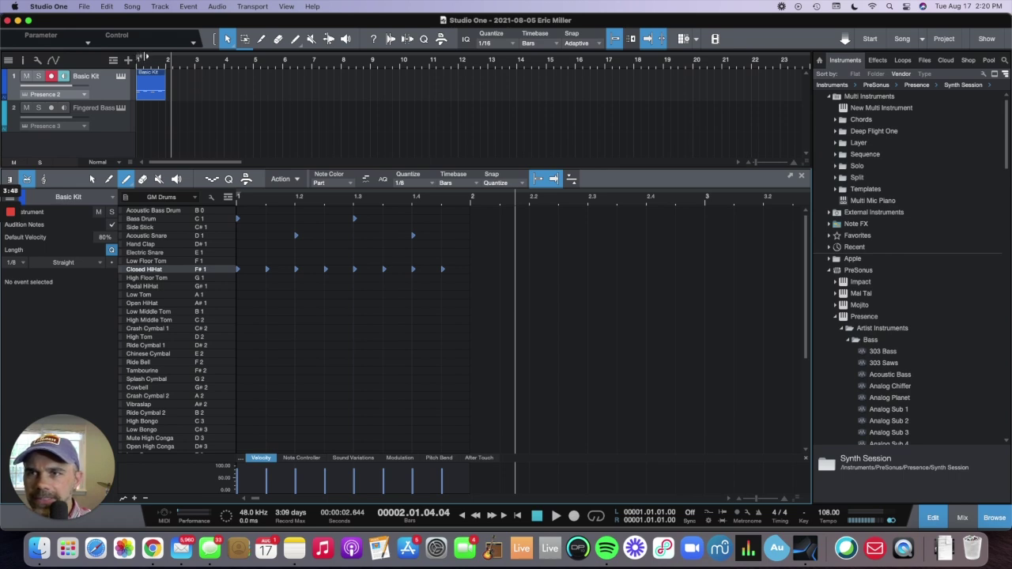
Loop-play bar 1 to audition the beat, then duplicate the drum event out to bar 14
drag(138, 58, 166, 59)
key(space)
key(space)
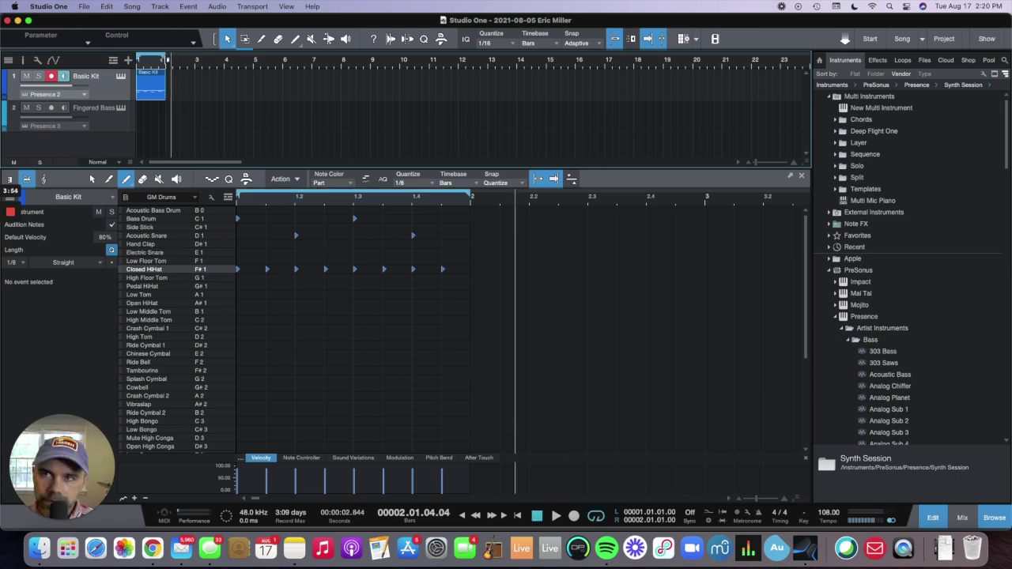
key(space)
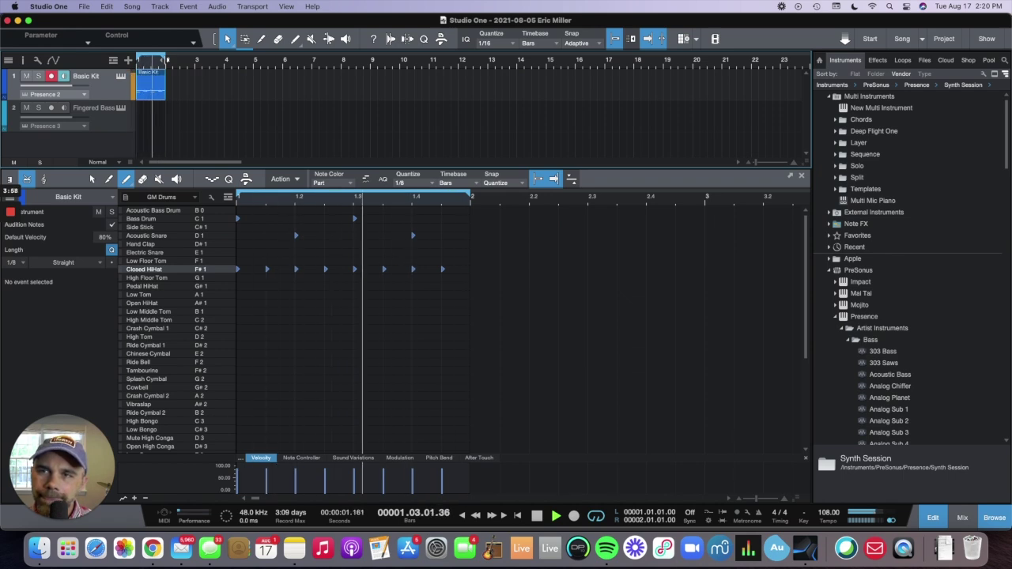
key(space)
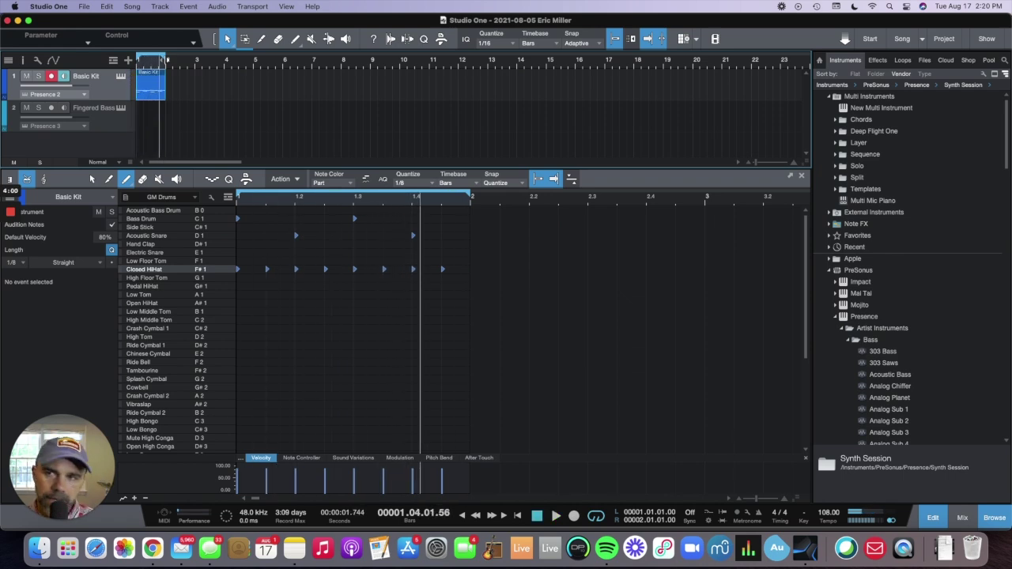
key(KP_Divide)
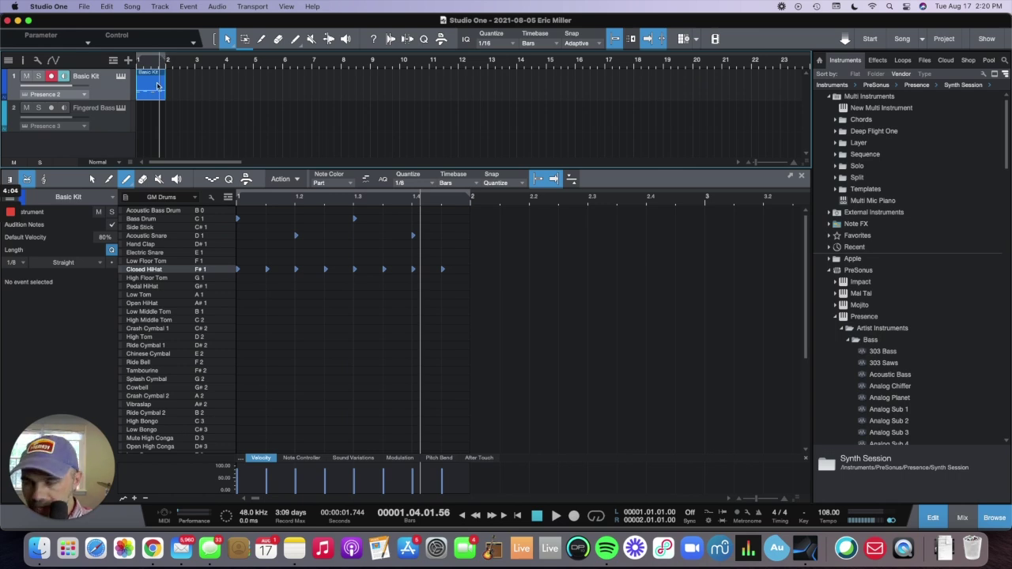
key(d)
key(d)
key(d)
key(d)
key(d)
key(d)
key(d)
key(d)
key(d)
key(d)
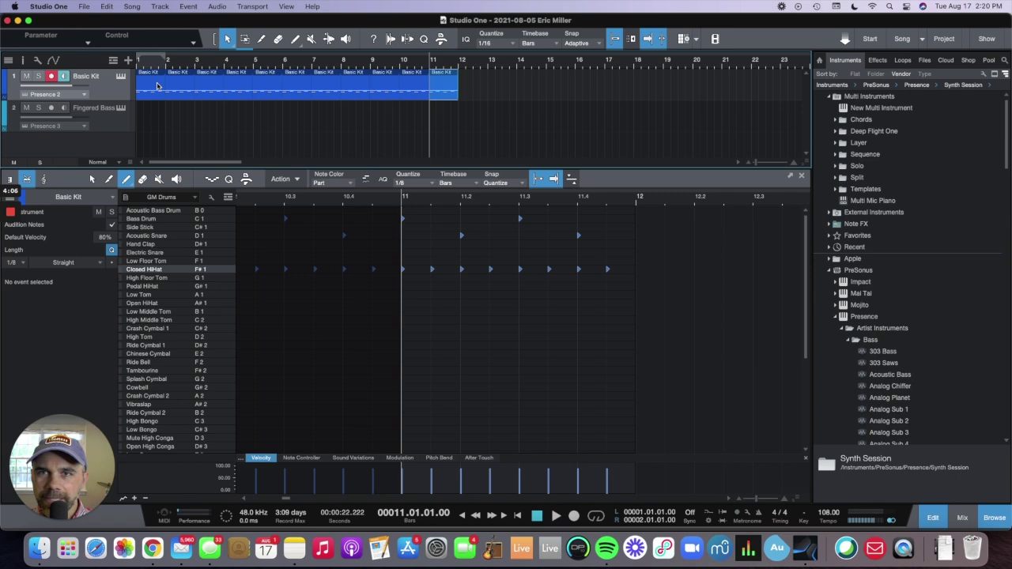
key(d)
key(d)
key(d)
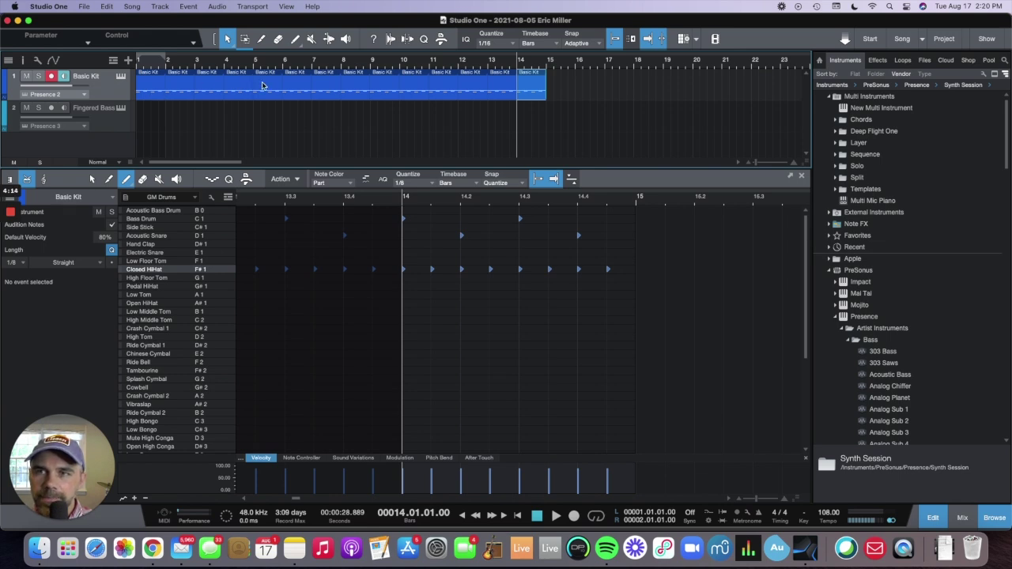
In bar 4, replace a misplaced snare near 4.2.3 with a Bass Drum hit
click(235, 84)
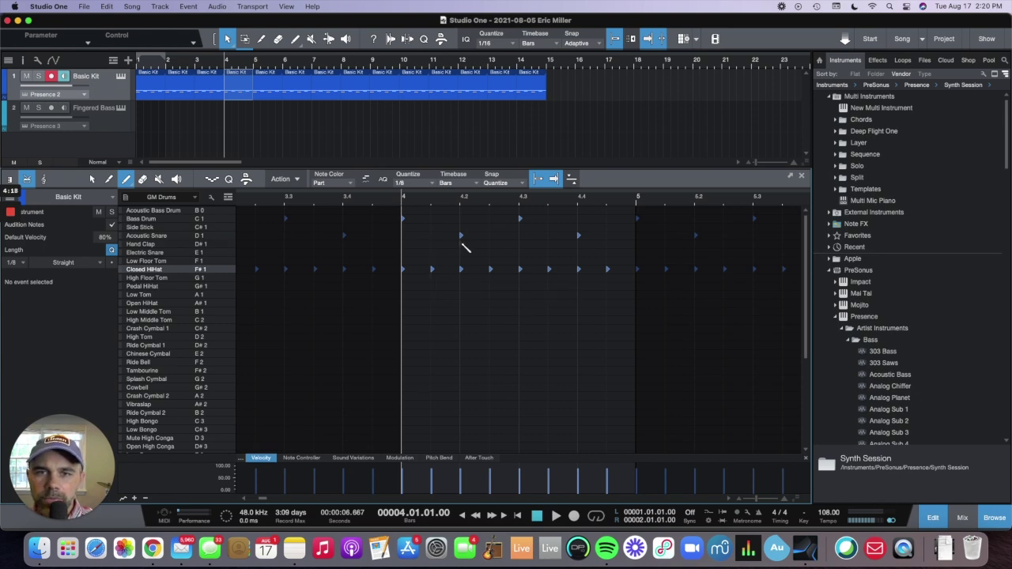
click(490, 236)
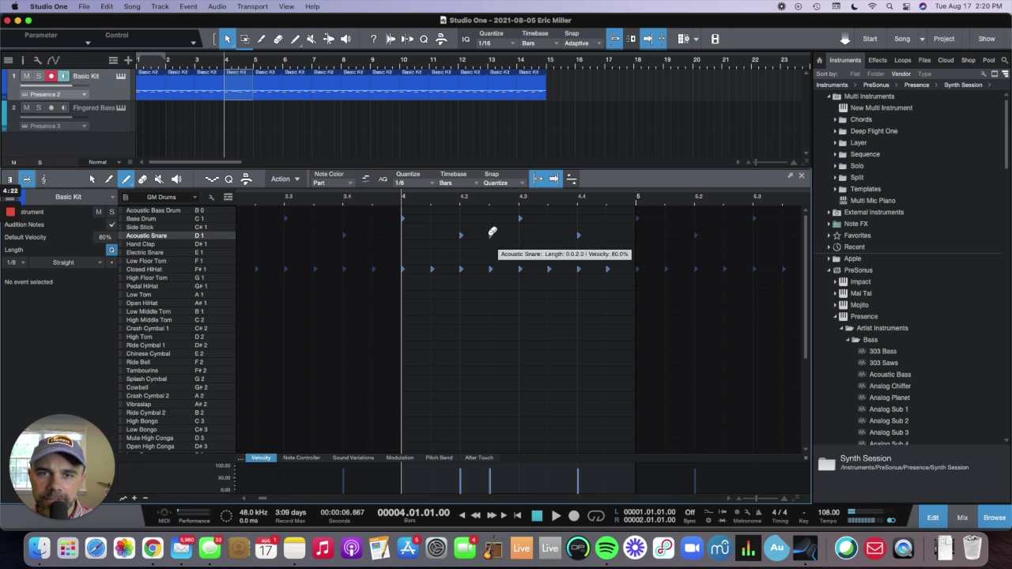
click(490, 235)
click(489, 219)
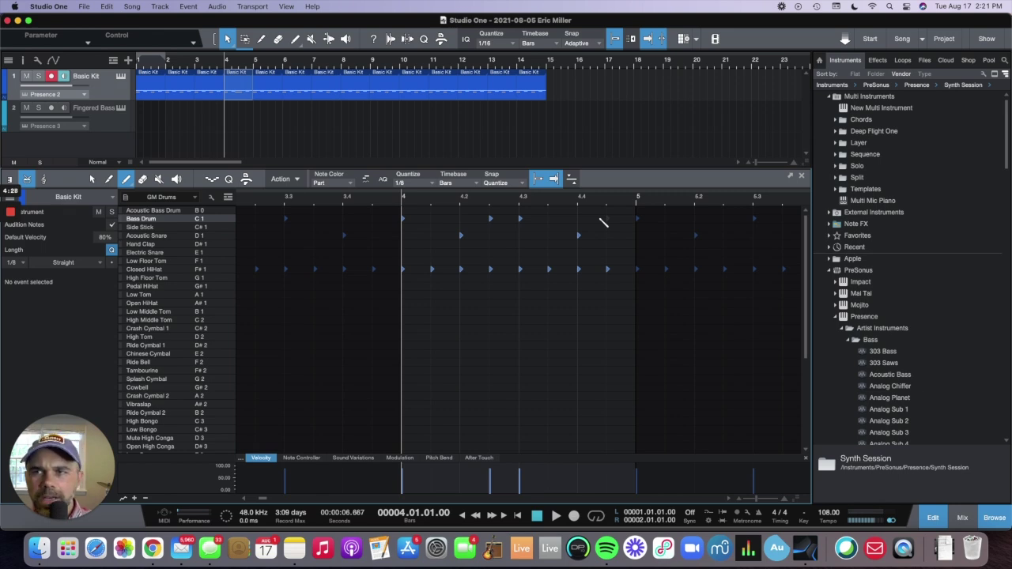
Select the Fingered Bass track, return to the song start, and record a bass line from bar 1
click(121, 122)
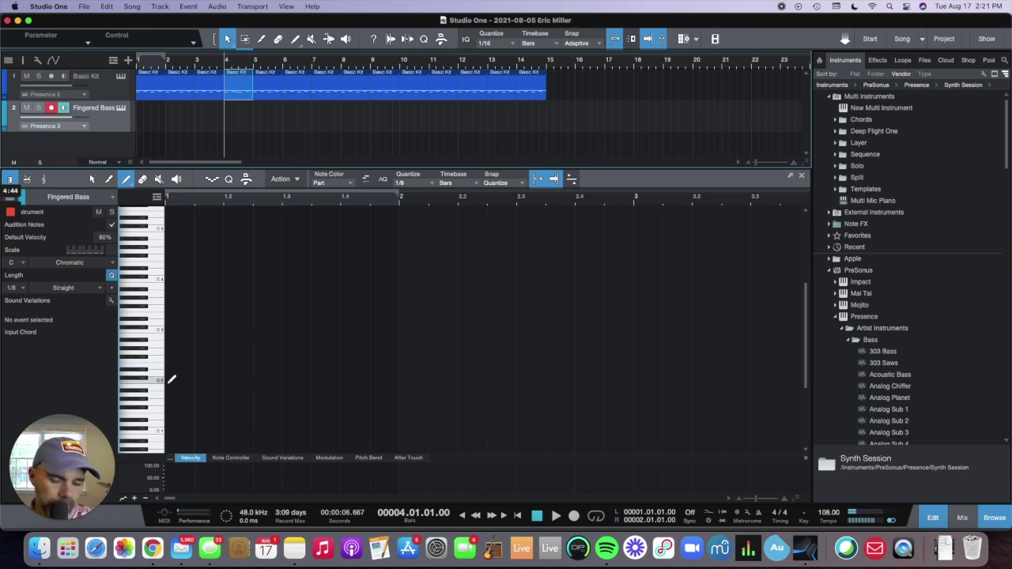
key(comma)
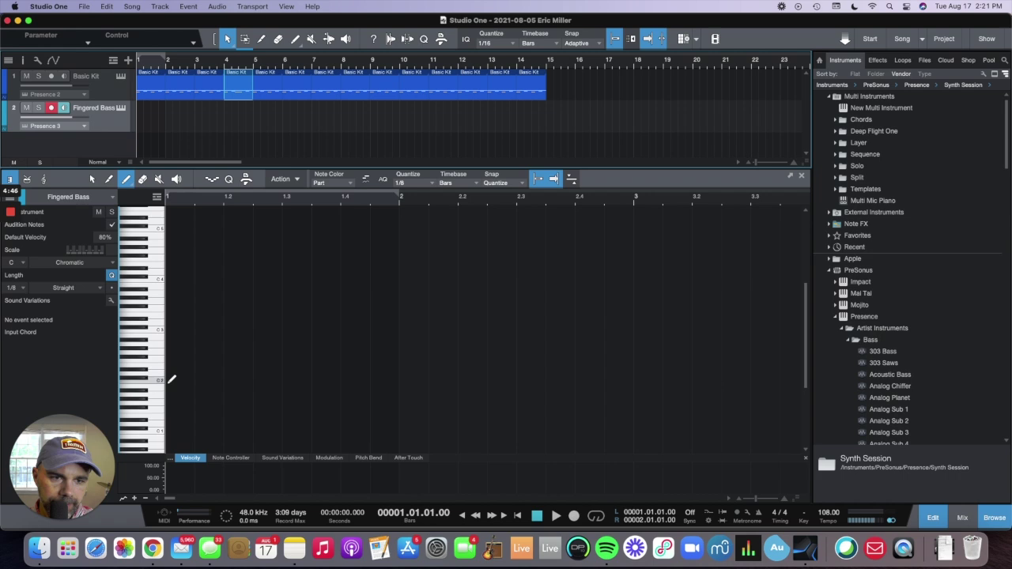
key(KP_Multiply)
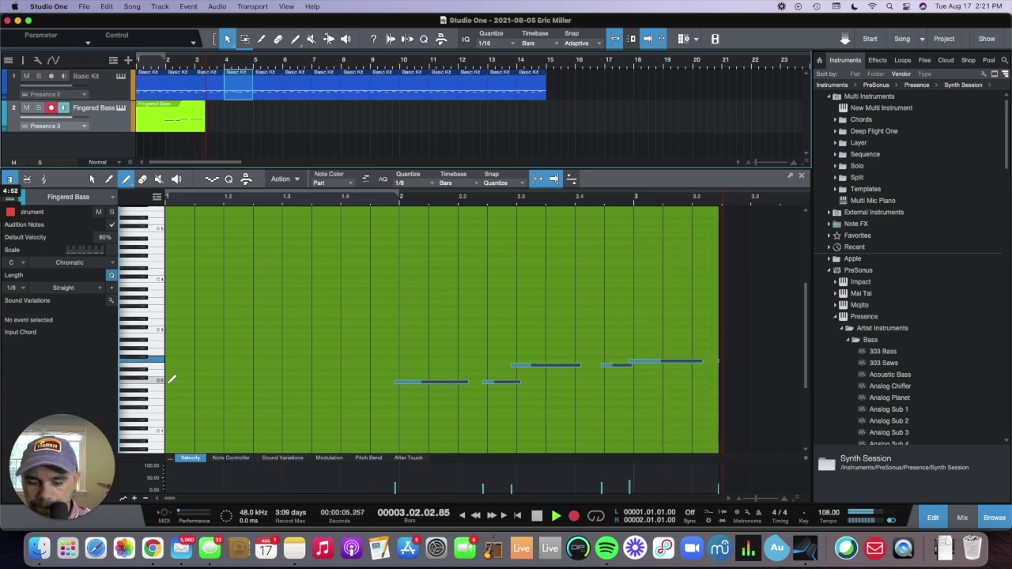
Stop recording, play the song from the start, then open the bass part in the editor and replay it
key(space)
key(Up)
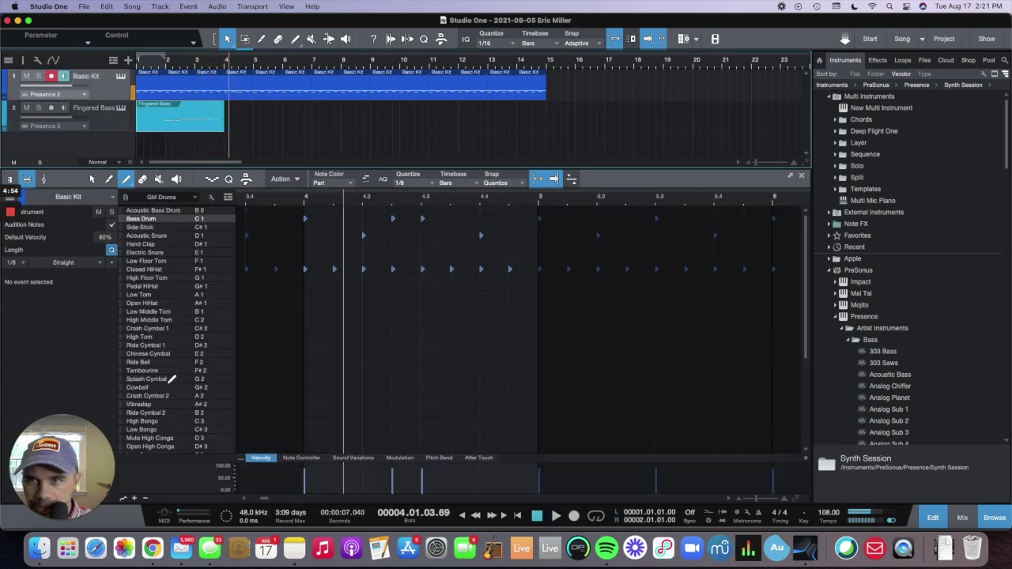
key(comma)
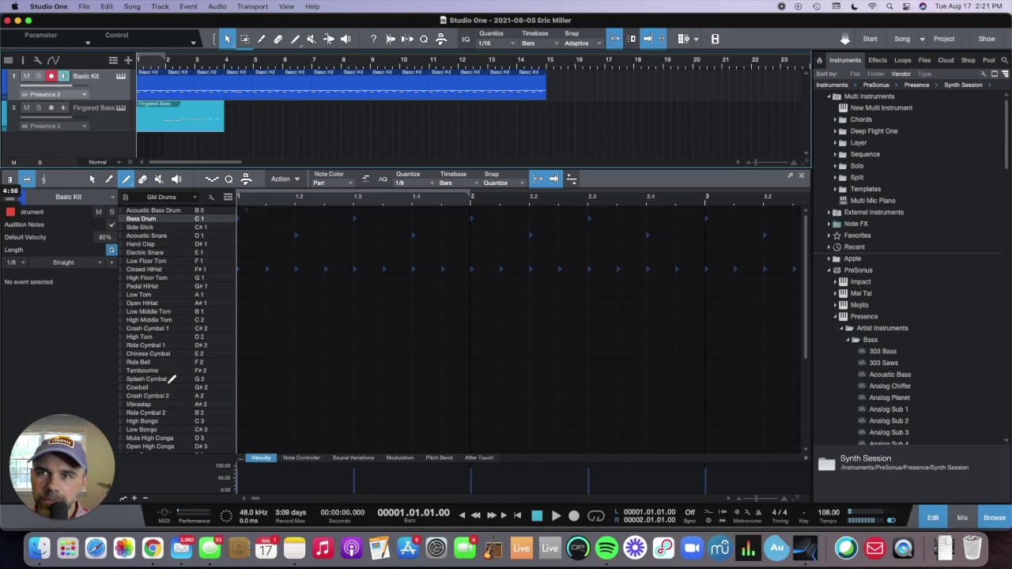
key(space)
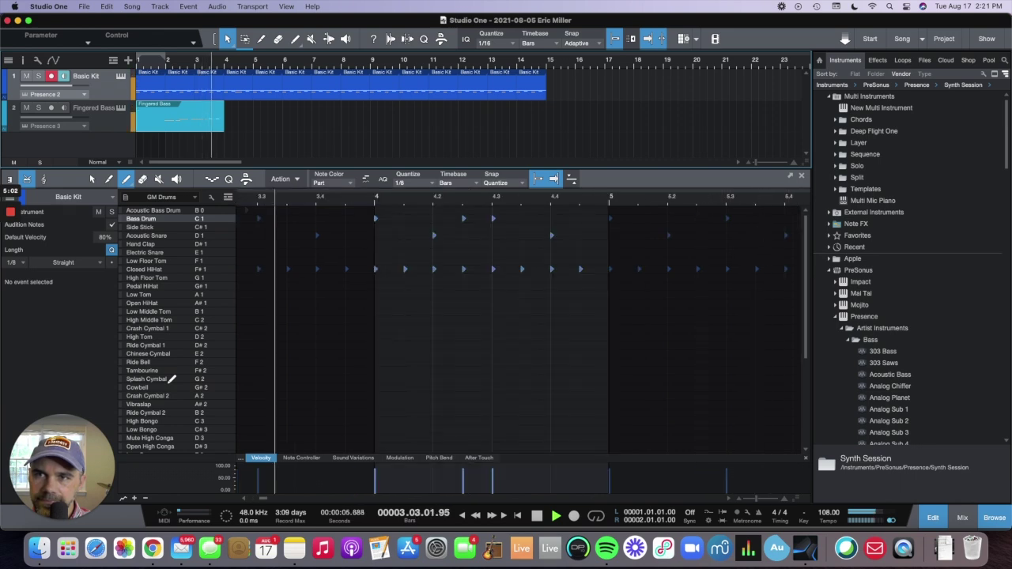
key(space)
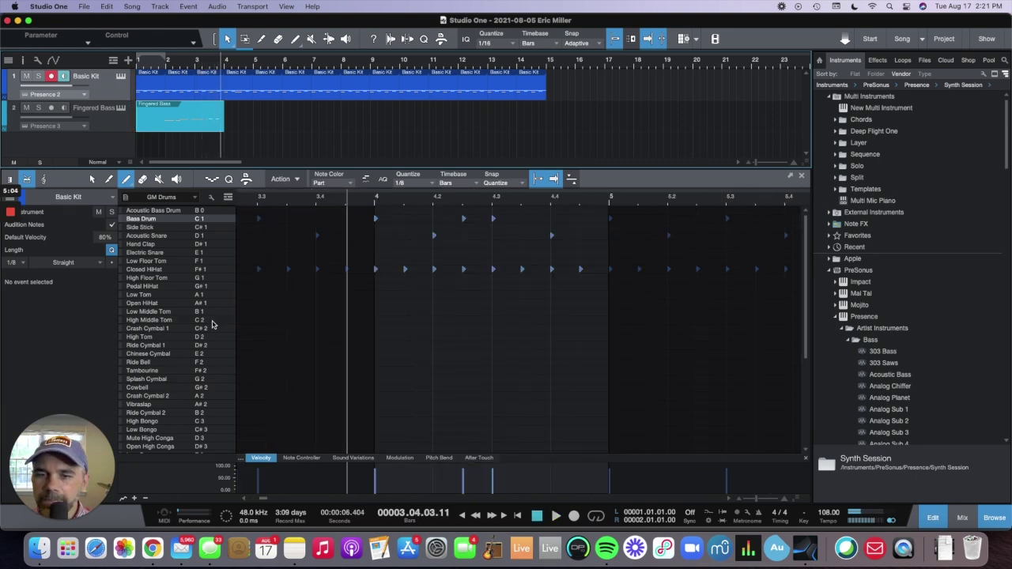
click(187, 112)
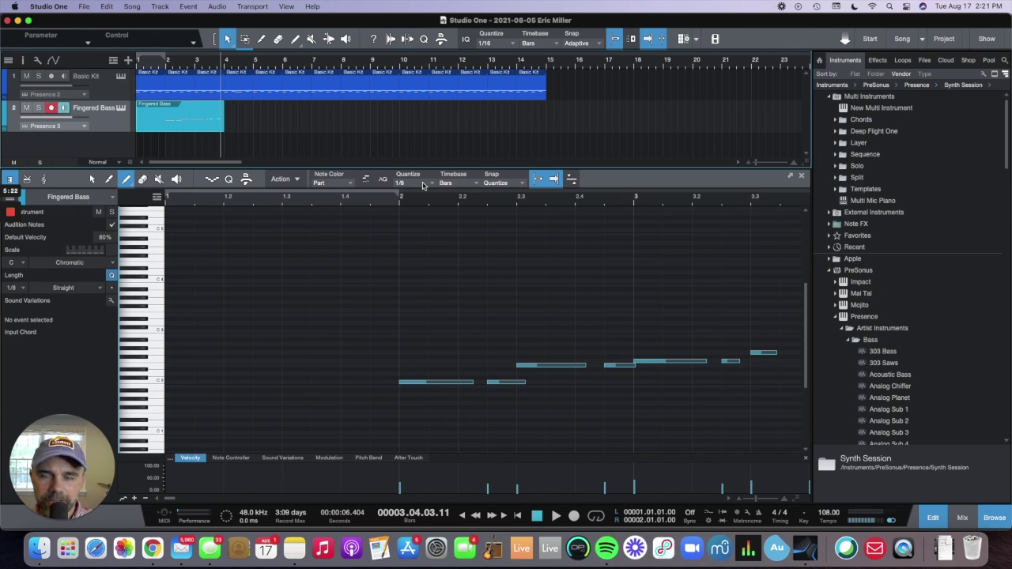
key(space)
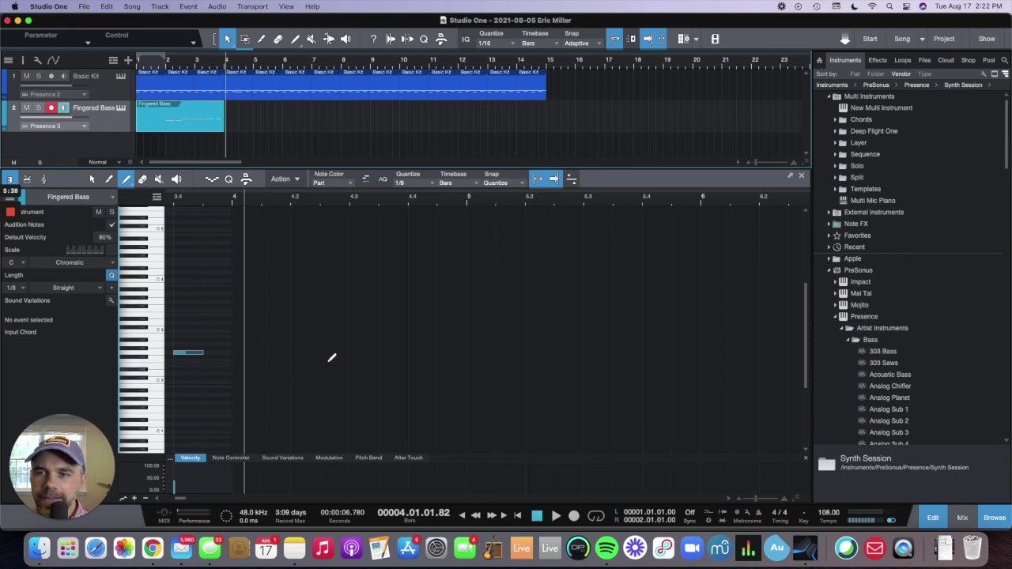
Transpose the Fingered Bass part by -2 semitones, play it back, and return to the start
click(192, 120)
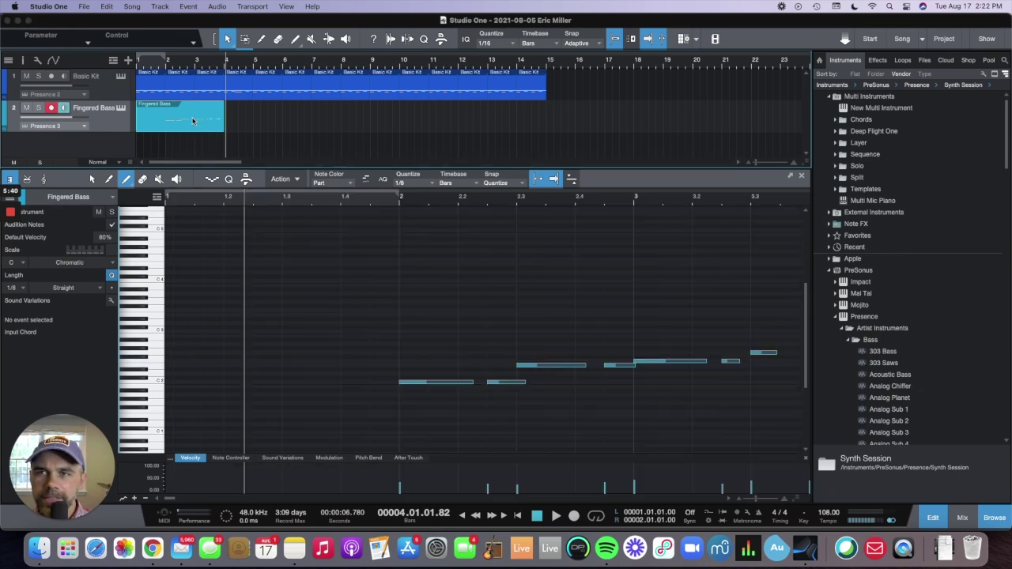
right_click(193, 121)
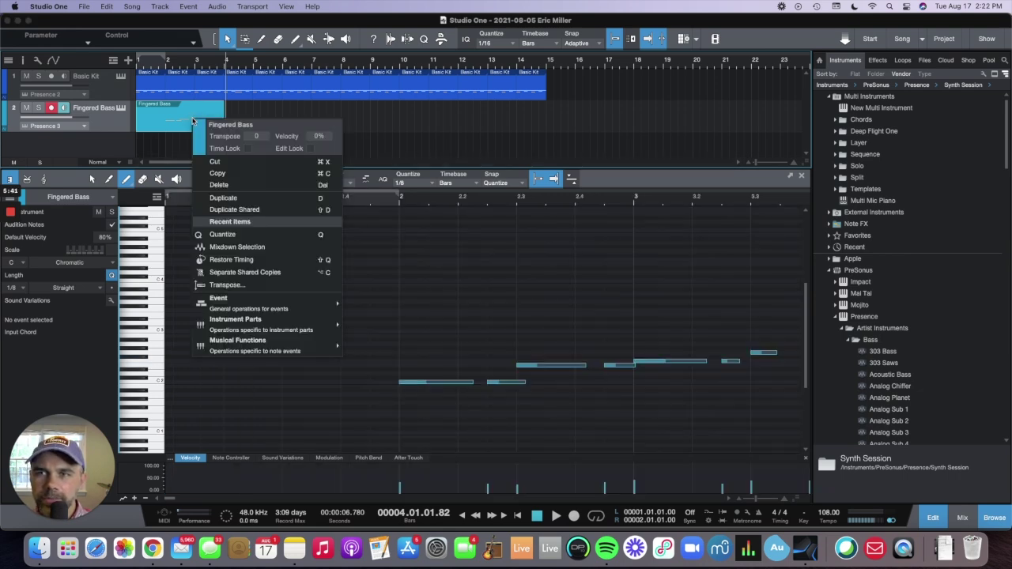
click(242, 285)
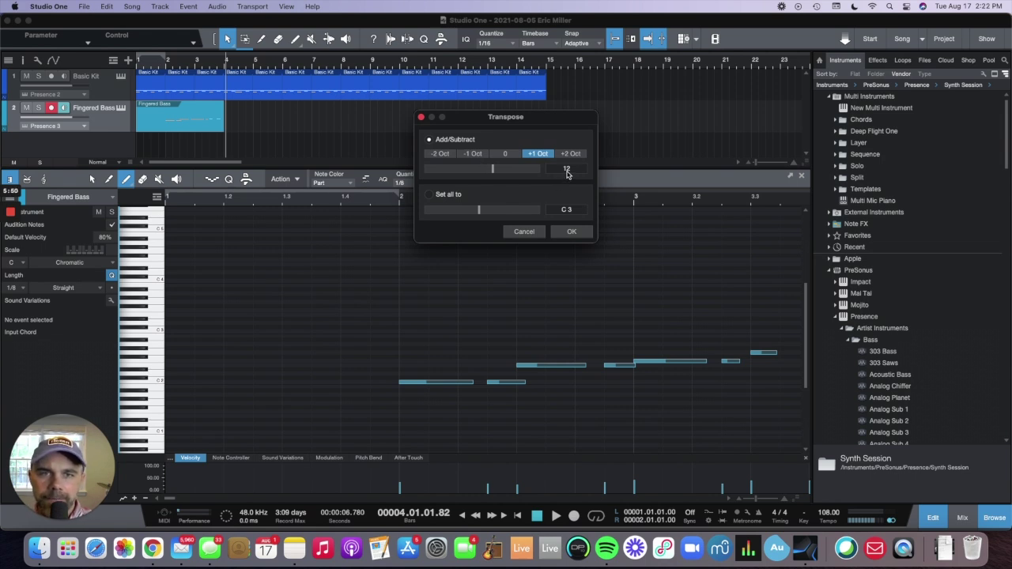
click(566, 169)
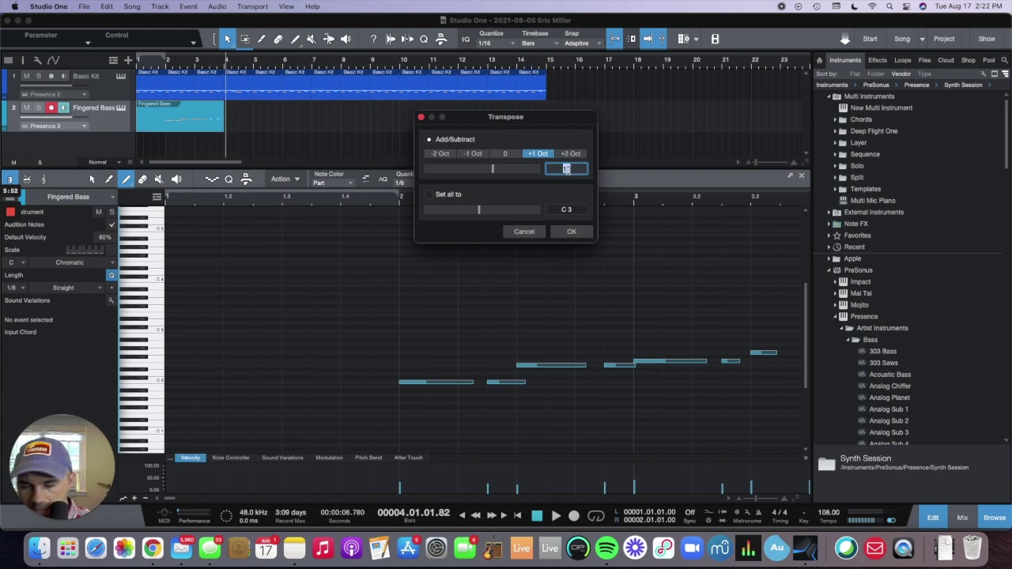
text(-)
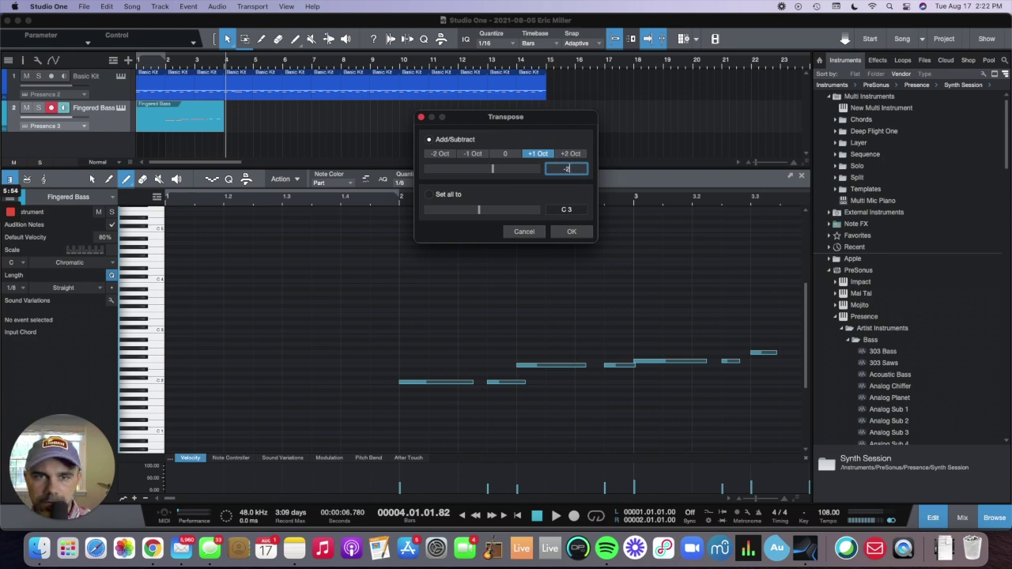
click(573, 232)
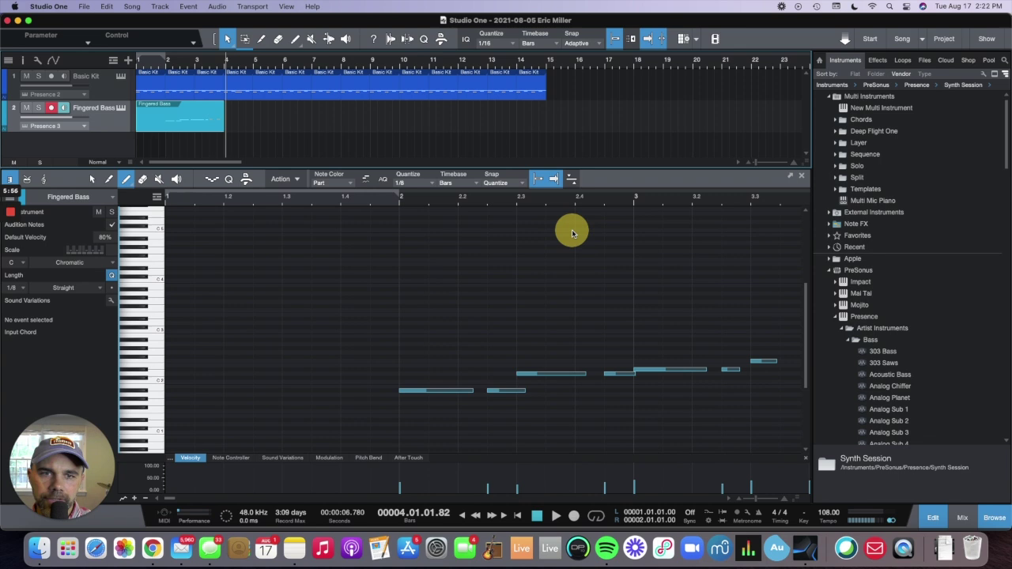
key(space)
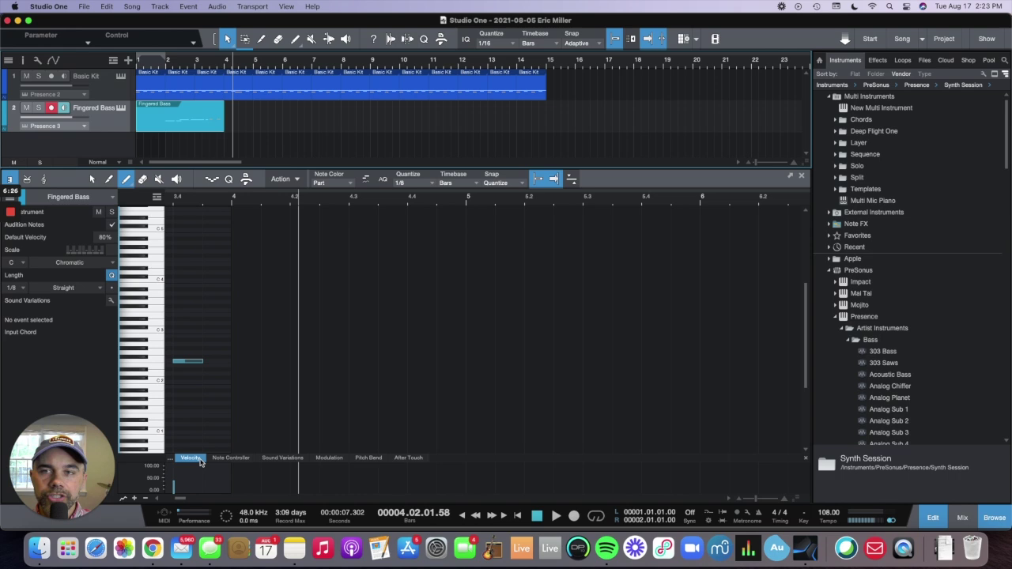
key(comma)
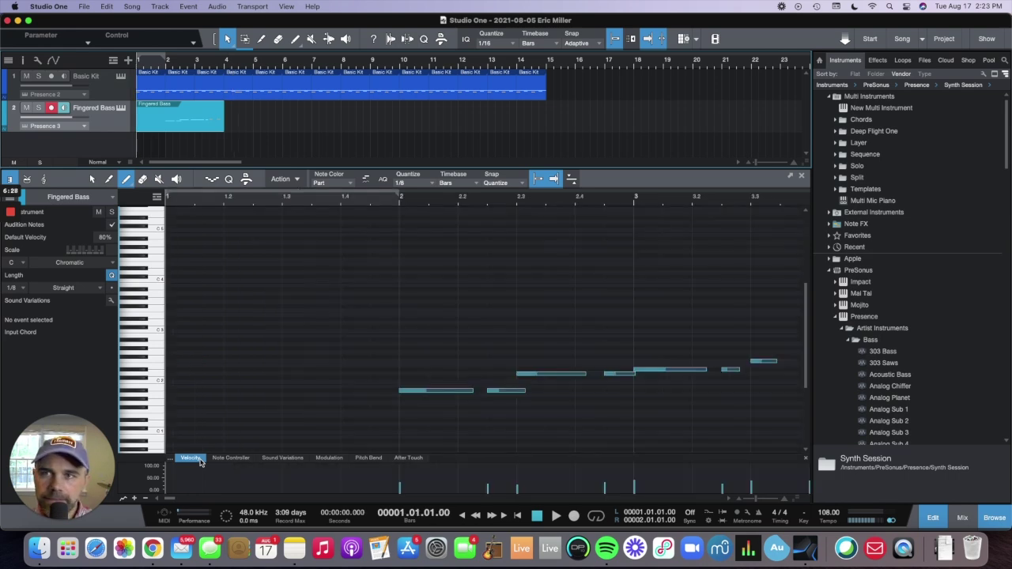
Open the Basic Kit part, lower every other Closed HiHat velocity with the Arrow tool, and play to check
click(157, 87)
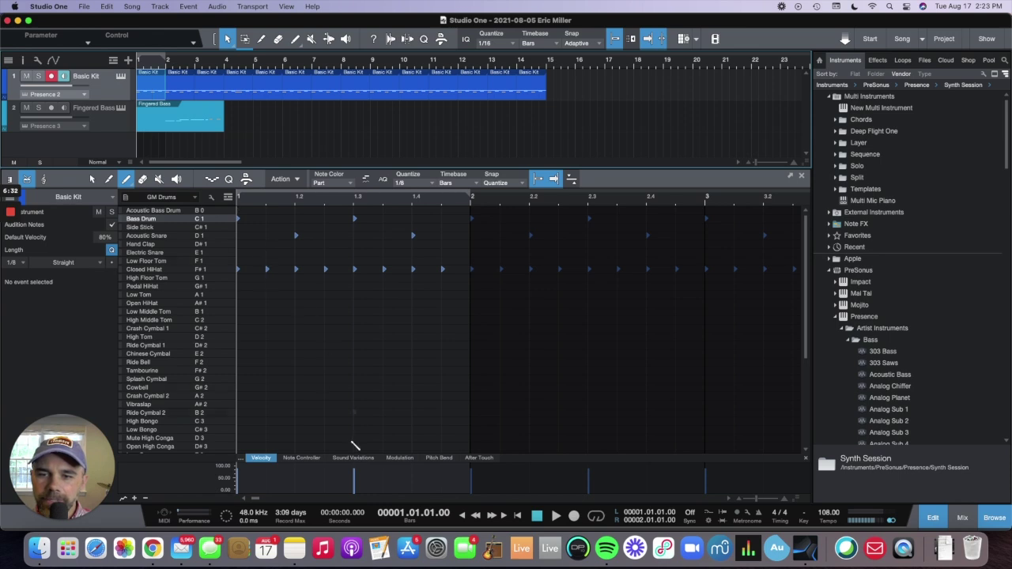
mouse_move(355, 467)
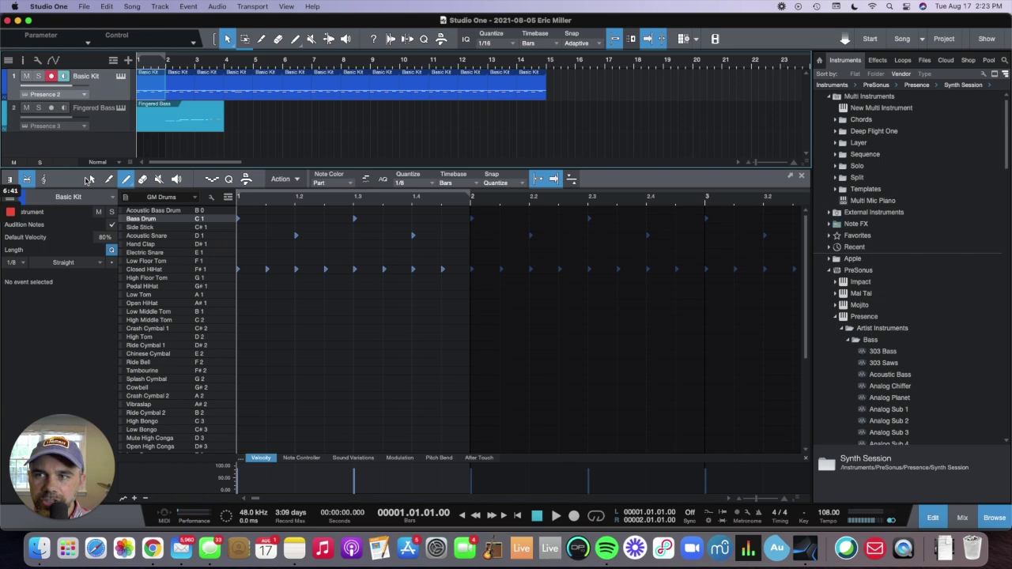
click(90, 180)
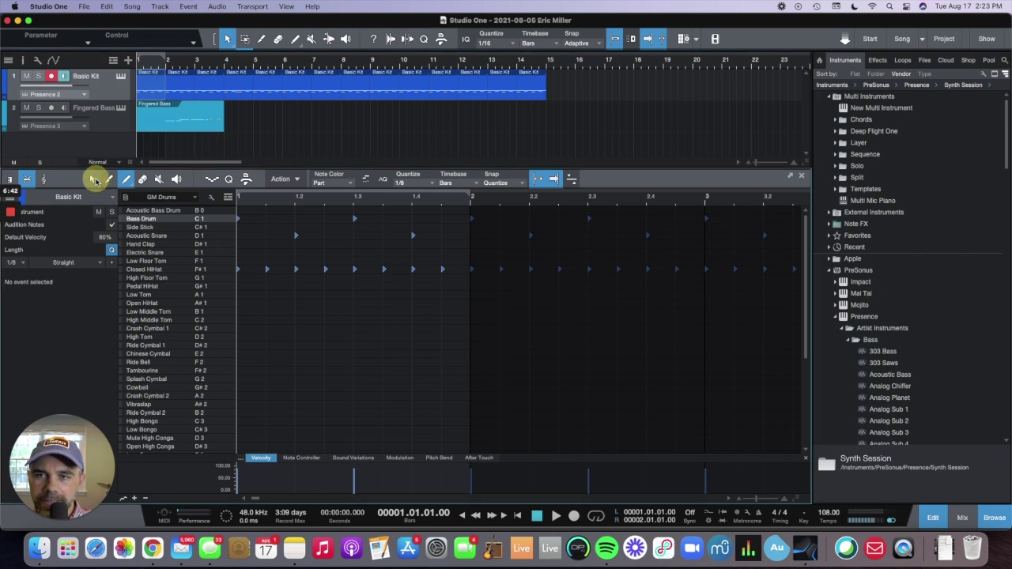
click(238, 271)
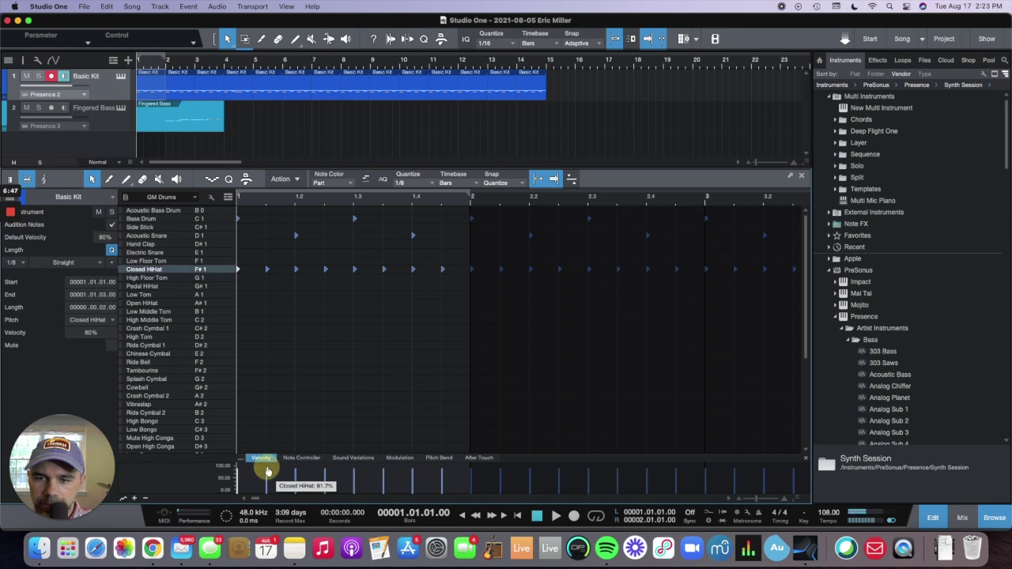
drag(267, 471, 325, 484)
drag(384, 473, 444, 490)
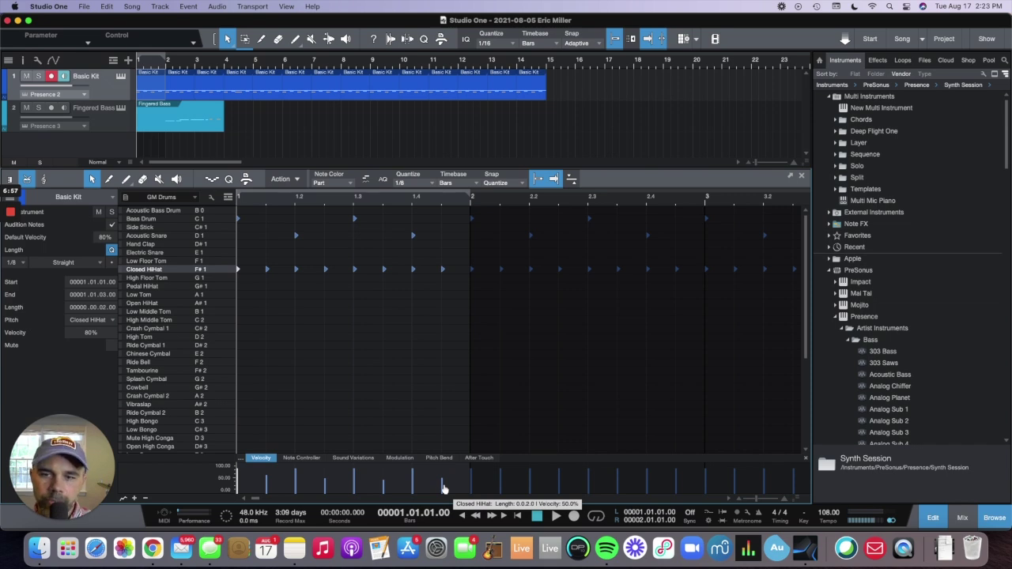
key(space)
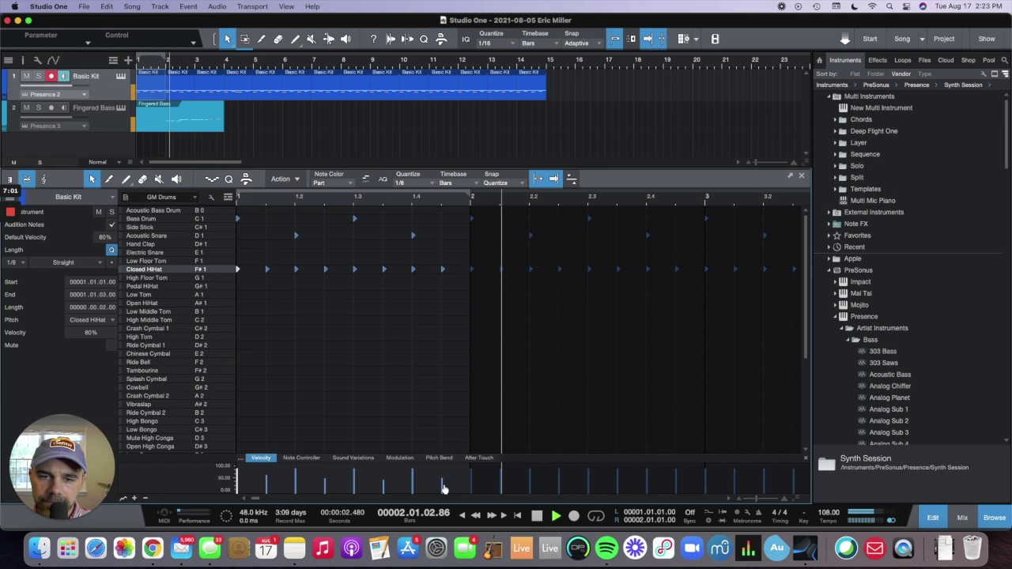
key(space)
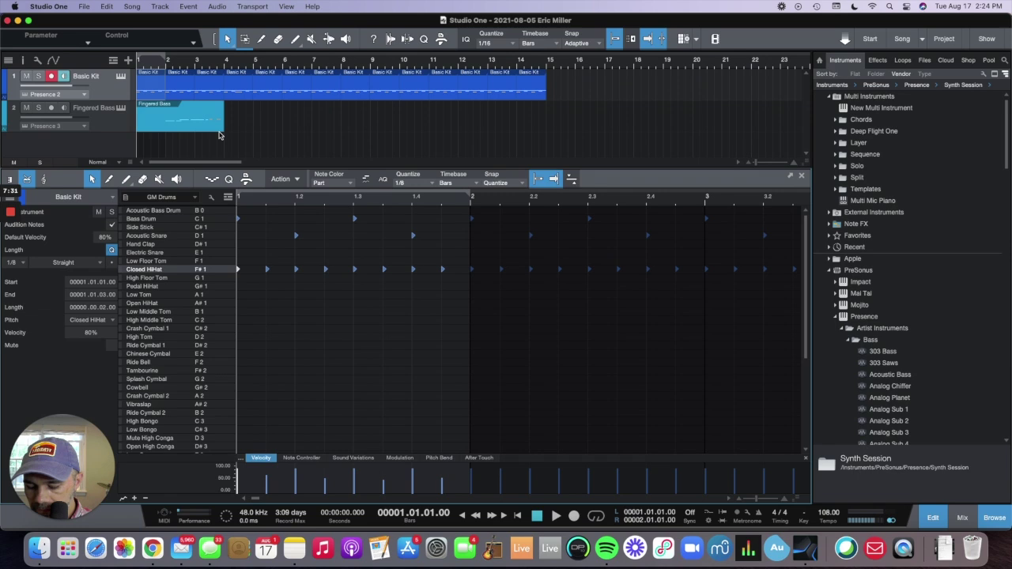
key(super+e)
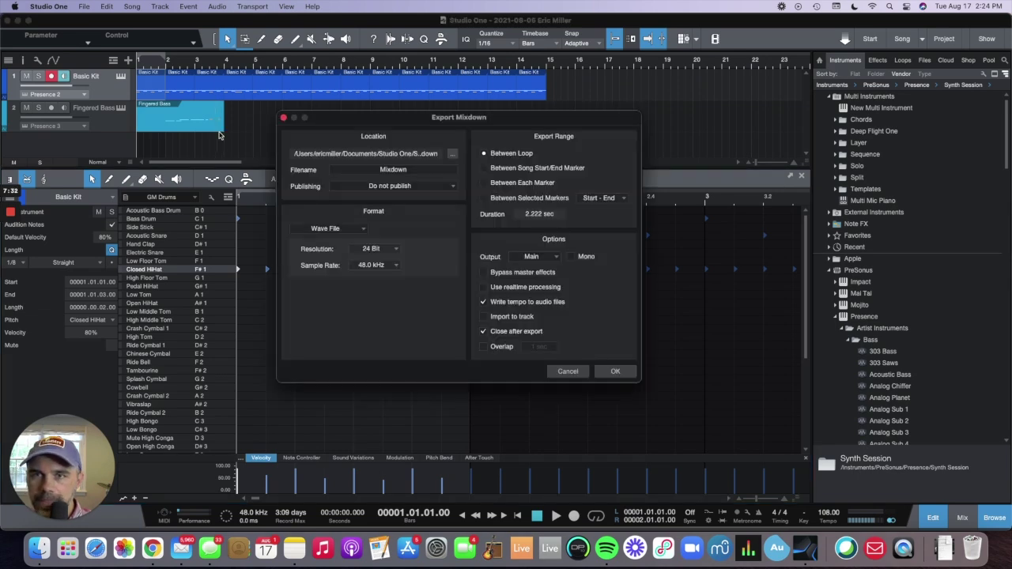
click(330, 230)
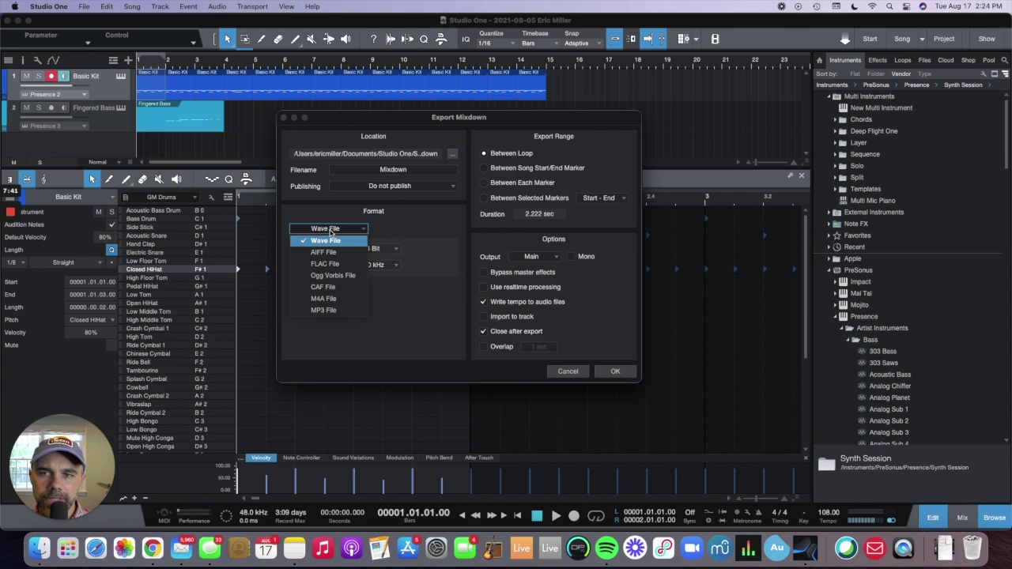
click(343, 212)
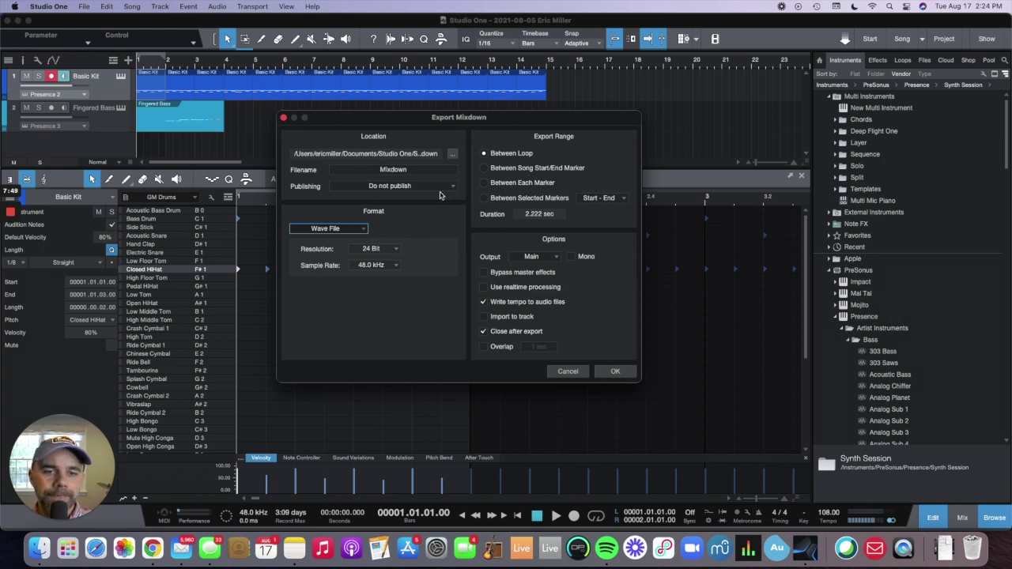
click(581, 372)
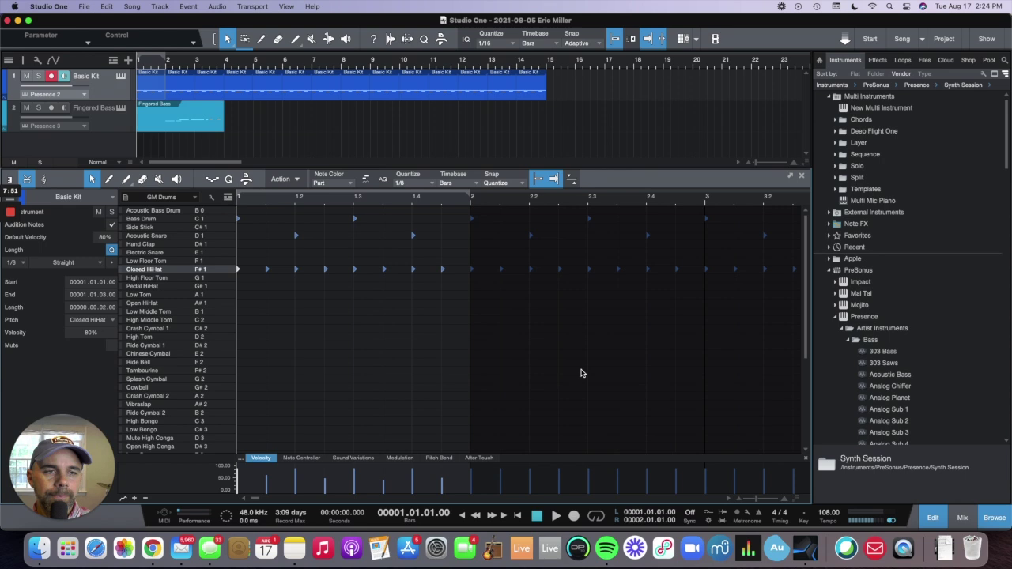